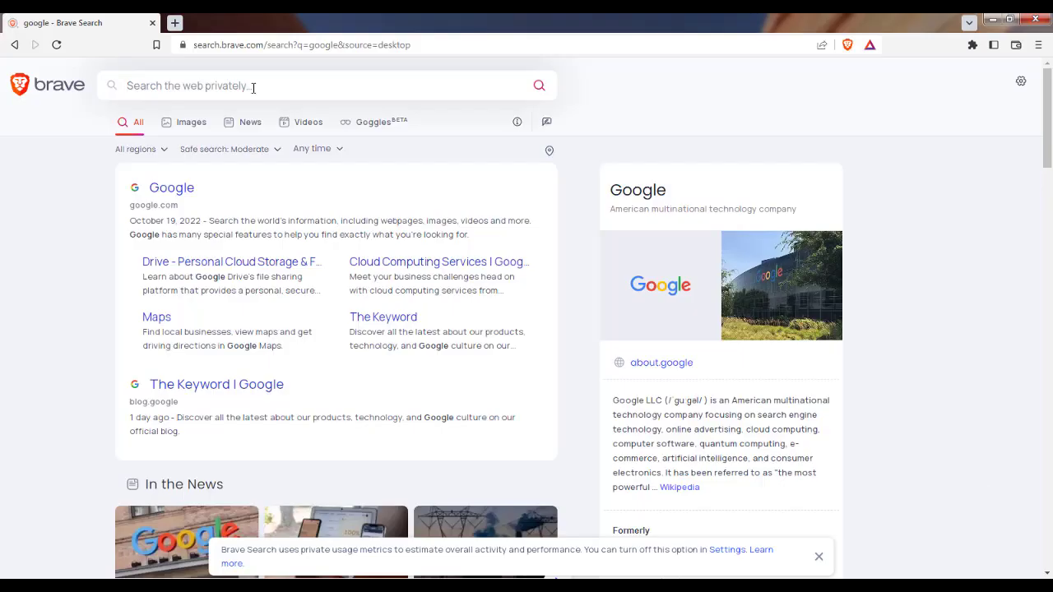
- Search the web for "openai" and open the official OpenAI website
text(openai)
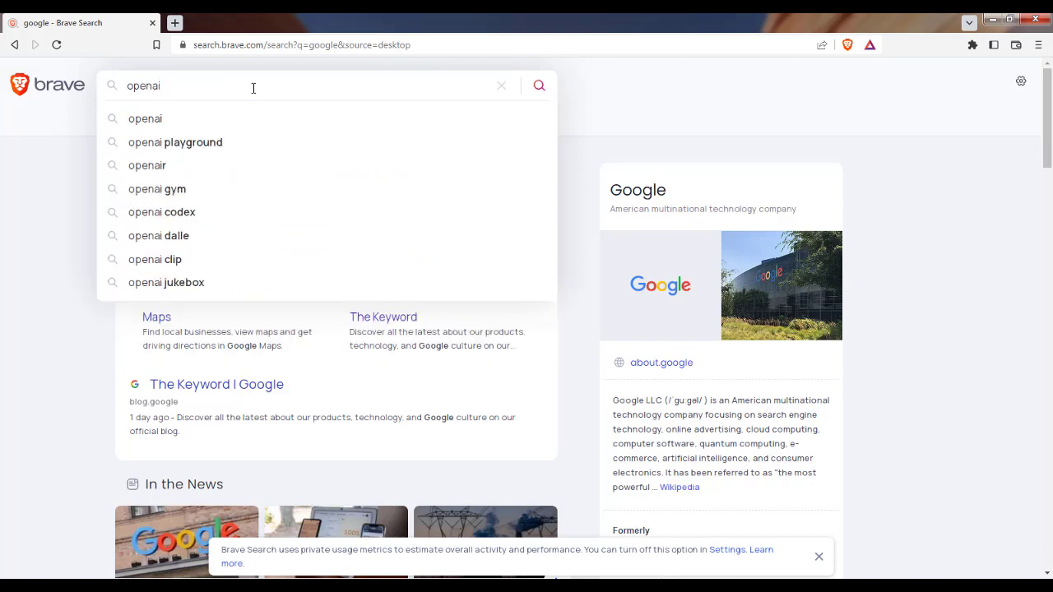
key(Return)
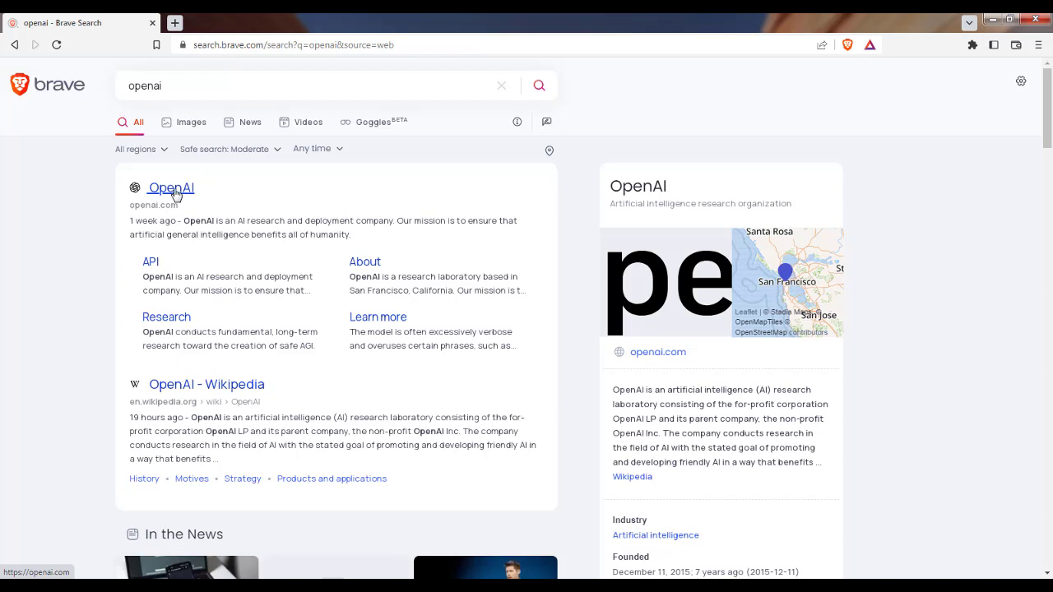
click(175, 193)
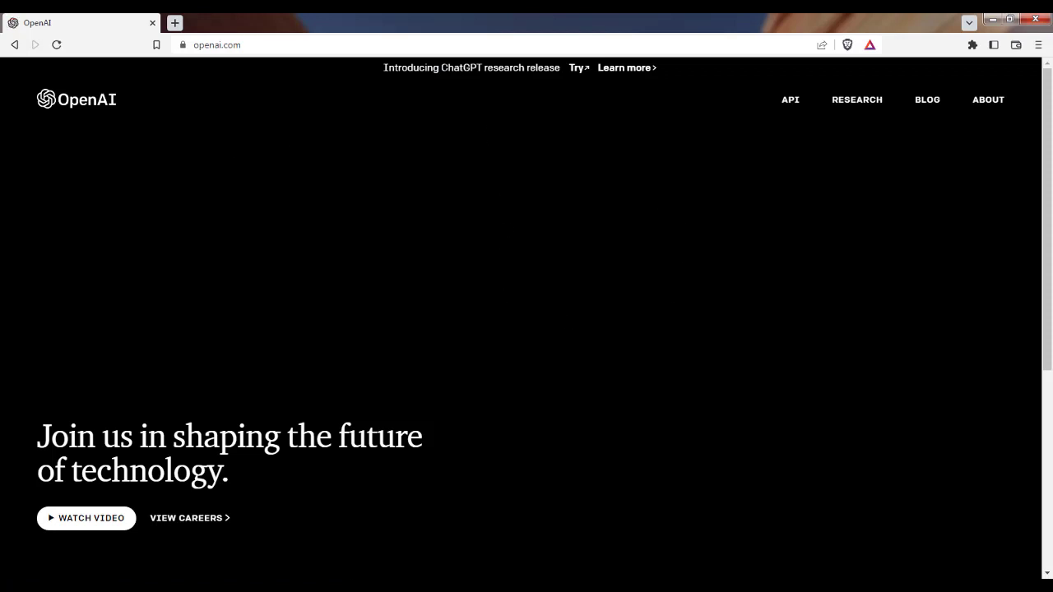
- Try the ChatGPT research release announced on the OpenAI site and log in with a Google account
drag(441, 67, 561, 73)
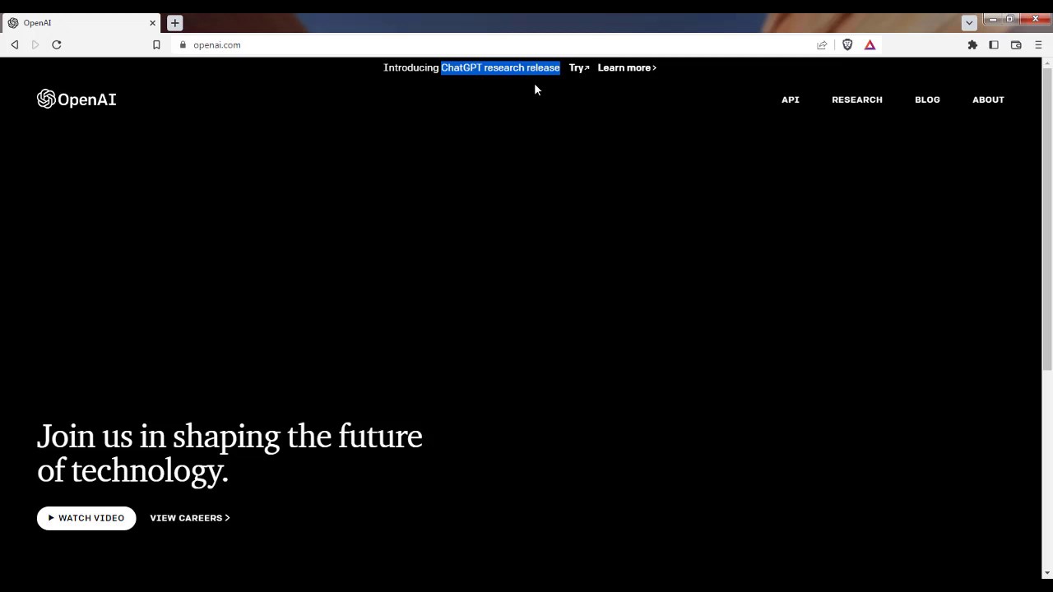
key(alt+Left)
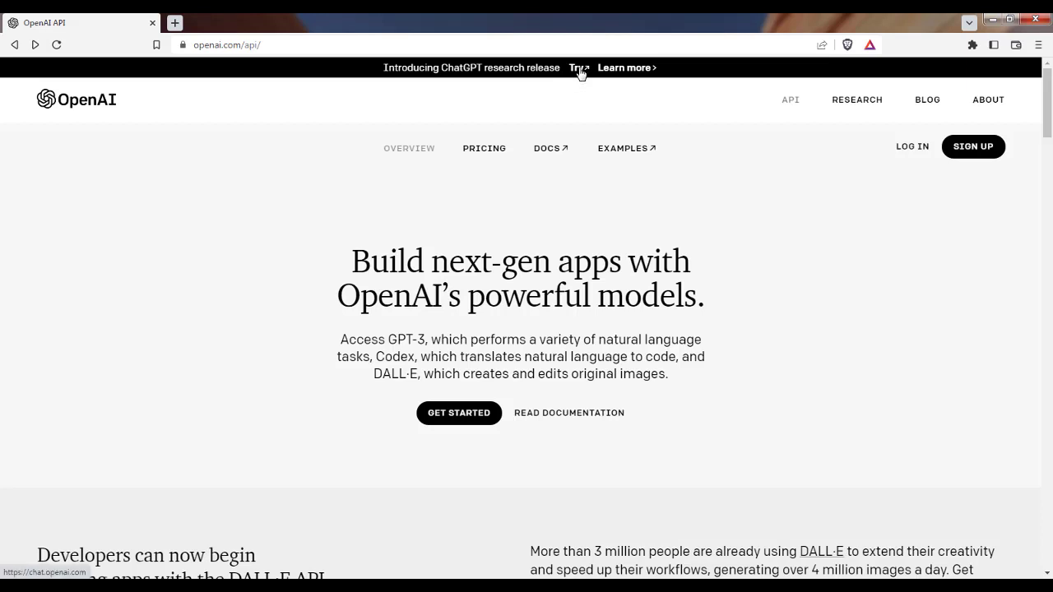
click(580, 73)
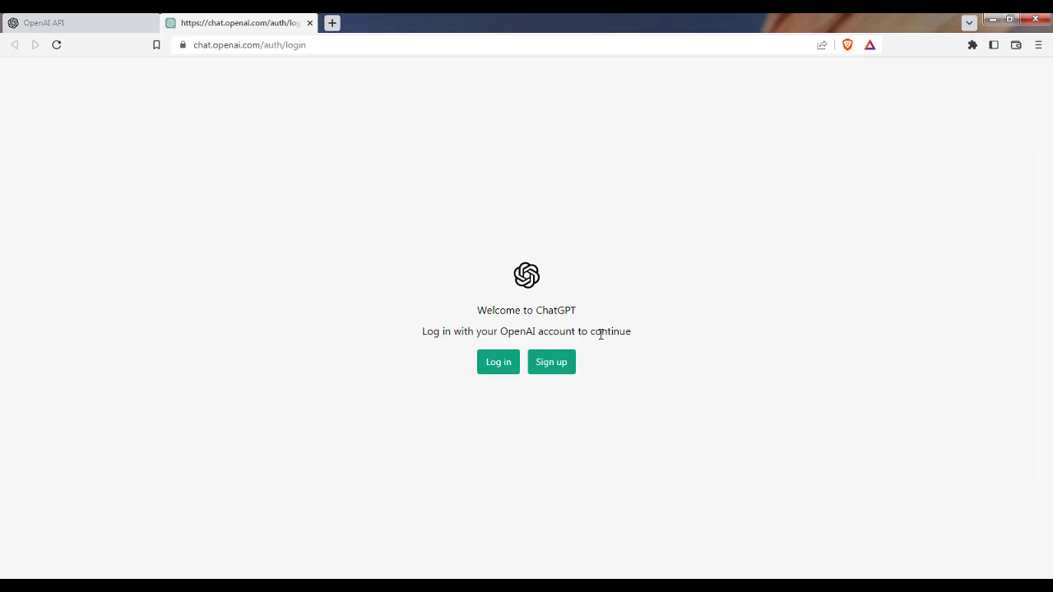
click(497, 368)
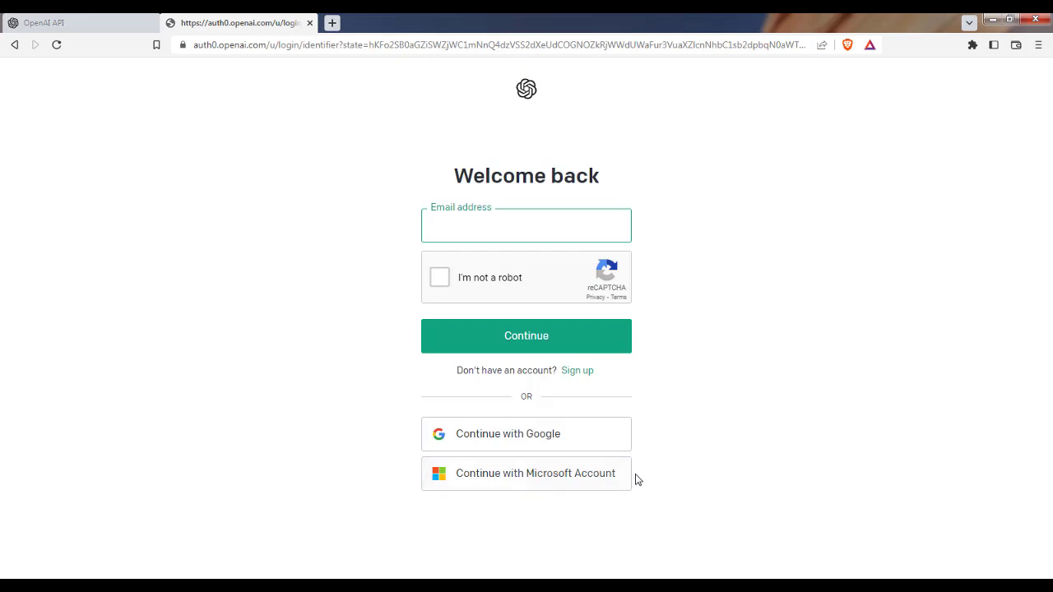
click(588, 433)
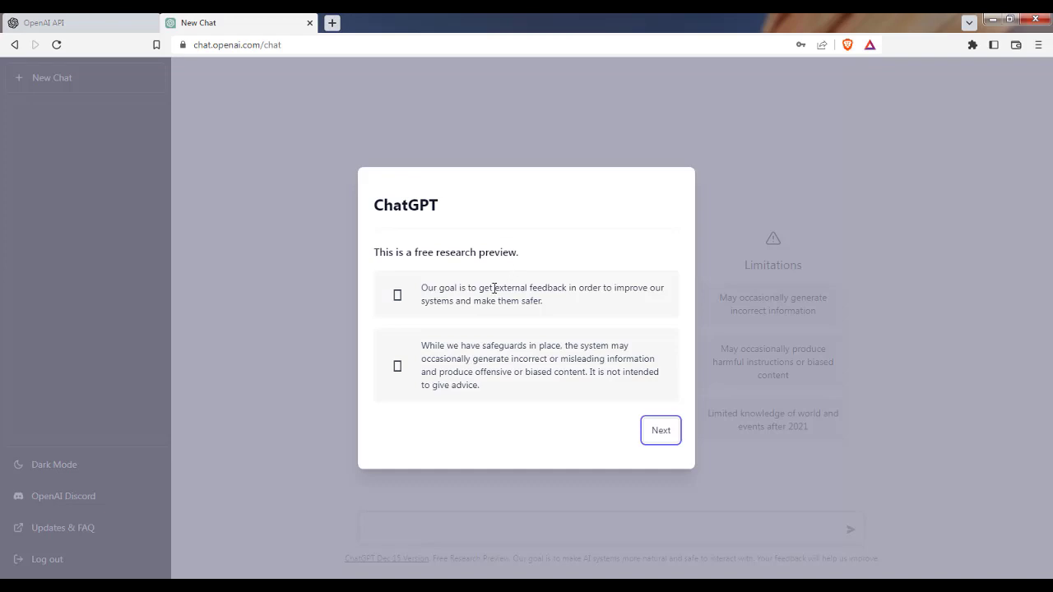
- Read the free research preview notes on external feedback, misleading information and biased content, and continue the introduction
drag(494, 288, 567, 289)
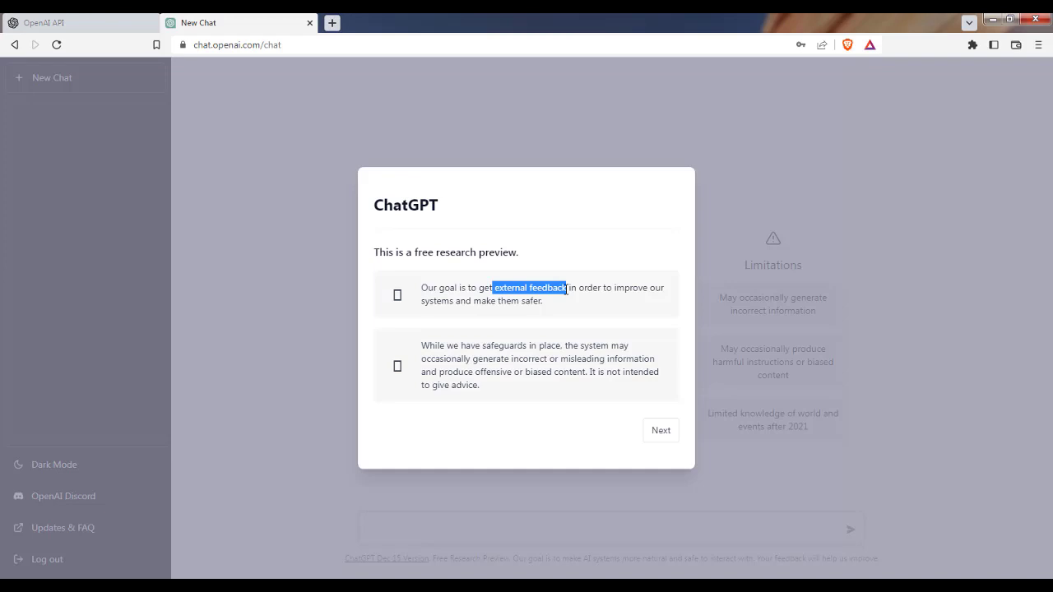
click(591, 344)
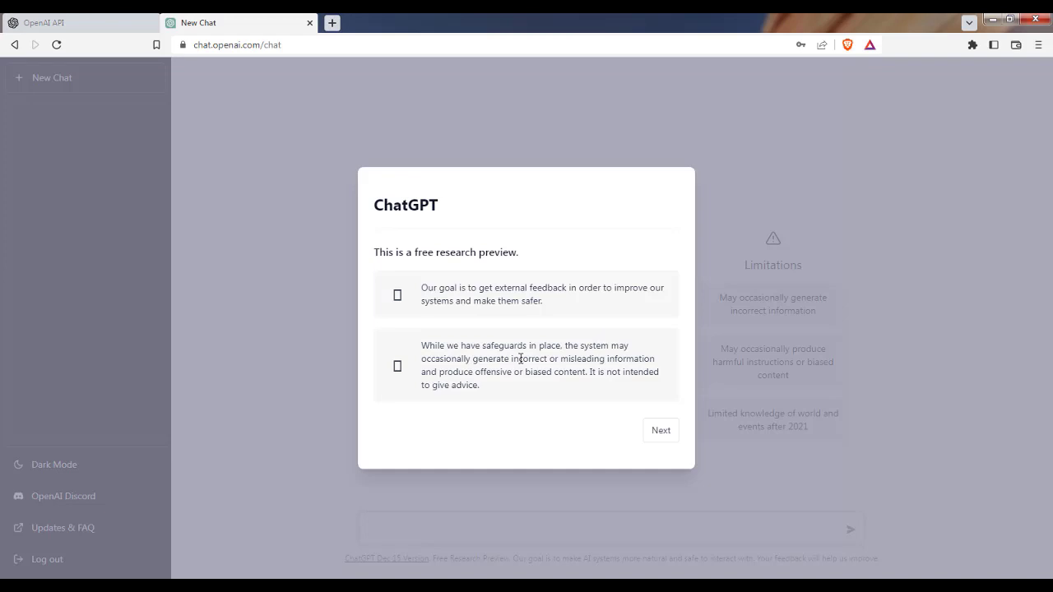
drag(512, 358, 643, 359)
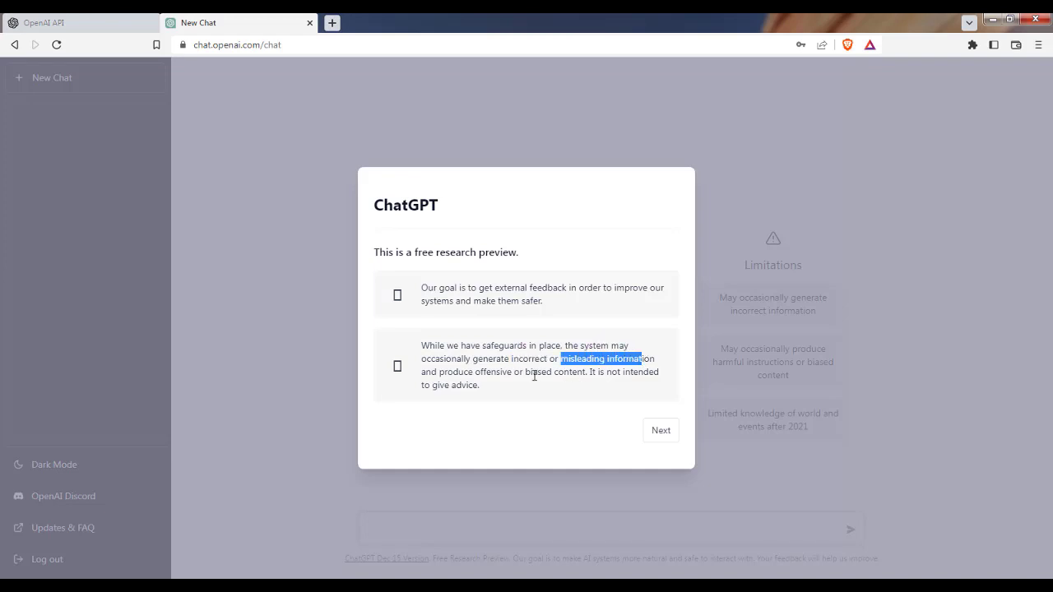
drag(525, 372, 587, 374)
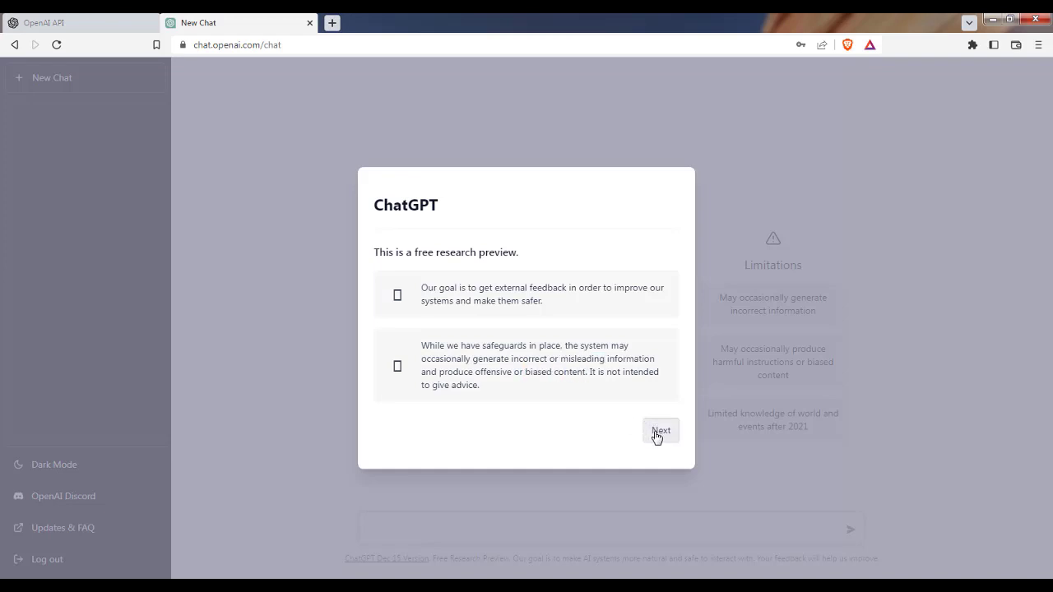
click(658, 436)
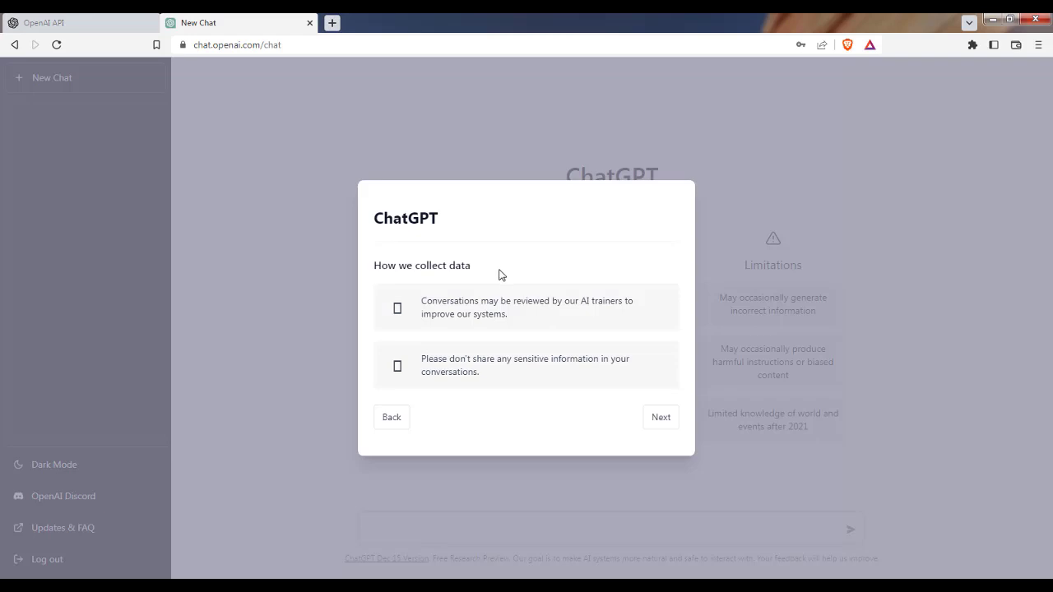
- Read the data collection and feedback notices and finish the ChatGPT introduction
drag(579, 301, 623, 301)
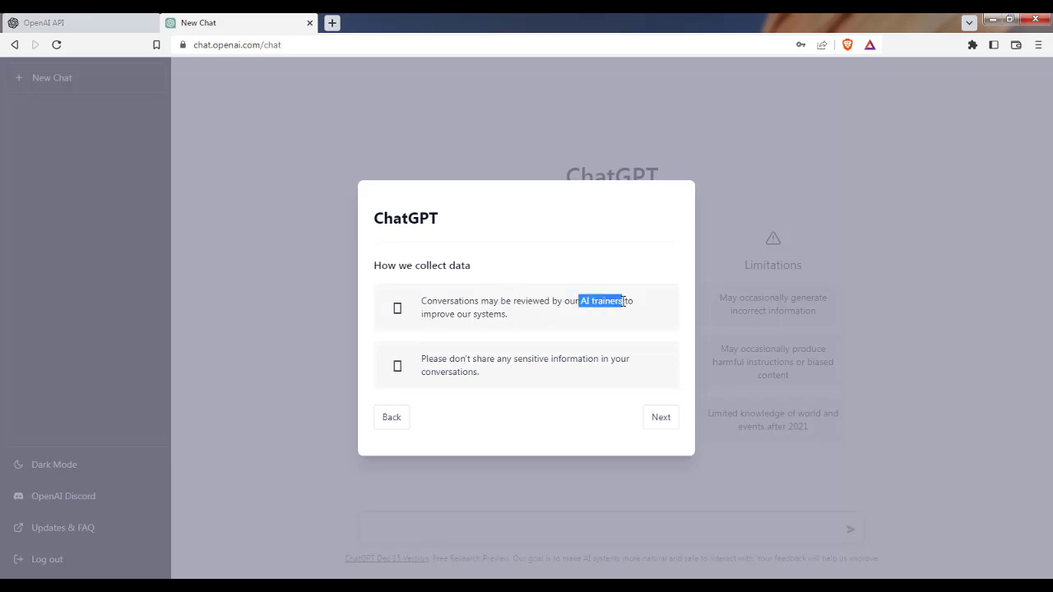
click(523, 322)
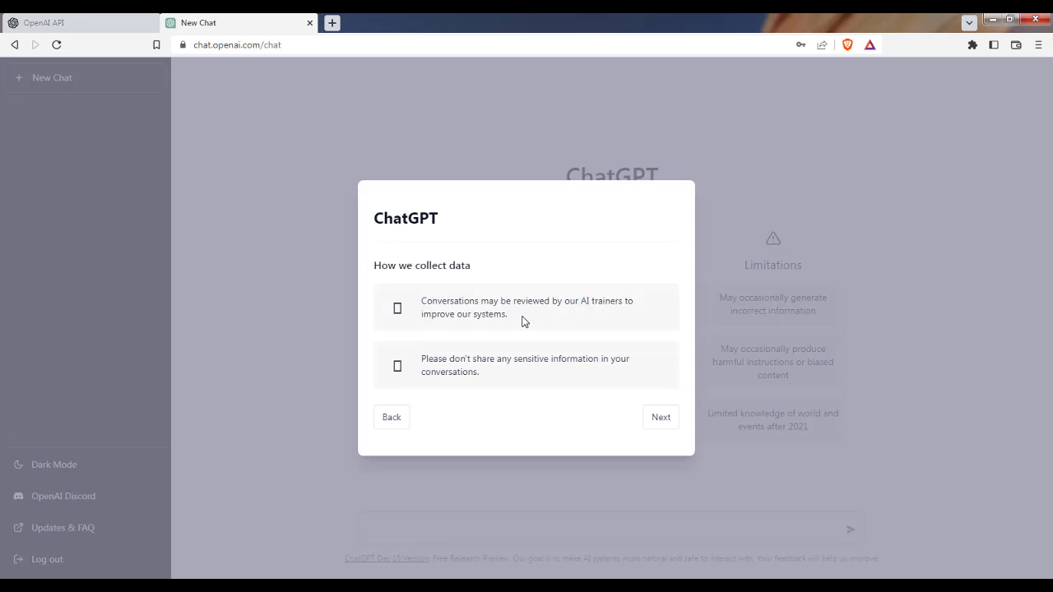
drag(521, 322, 423, 315)
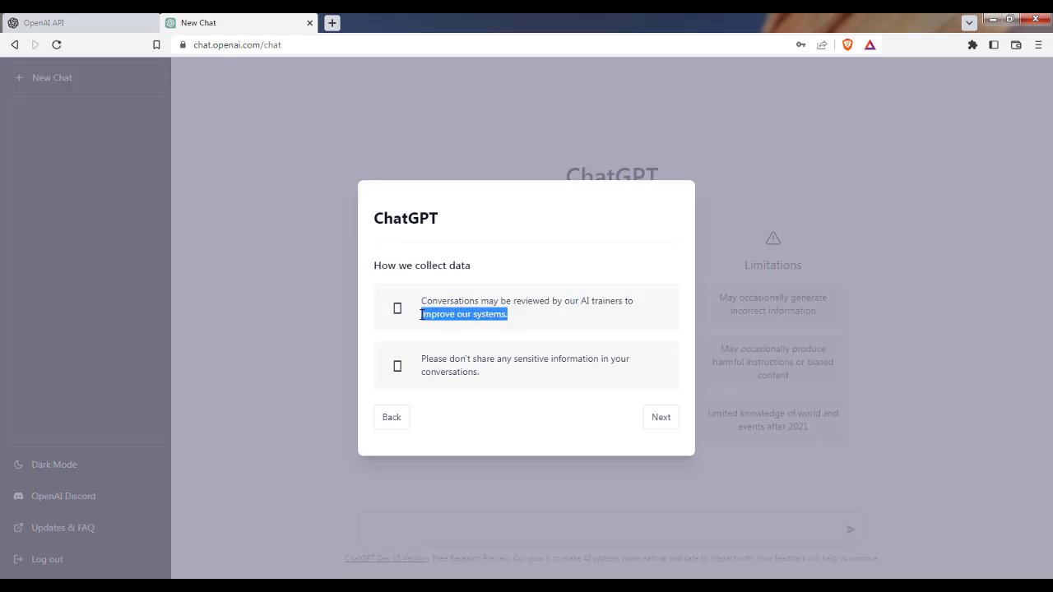
click(431, 331)
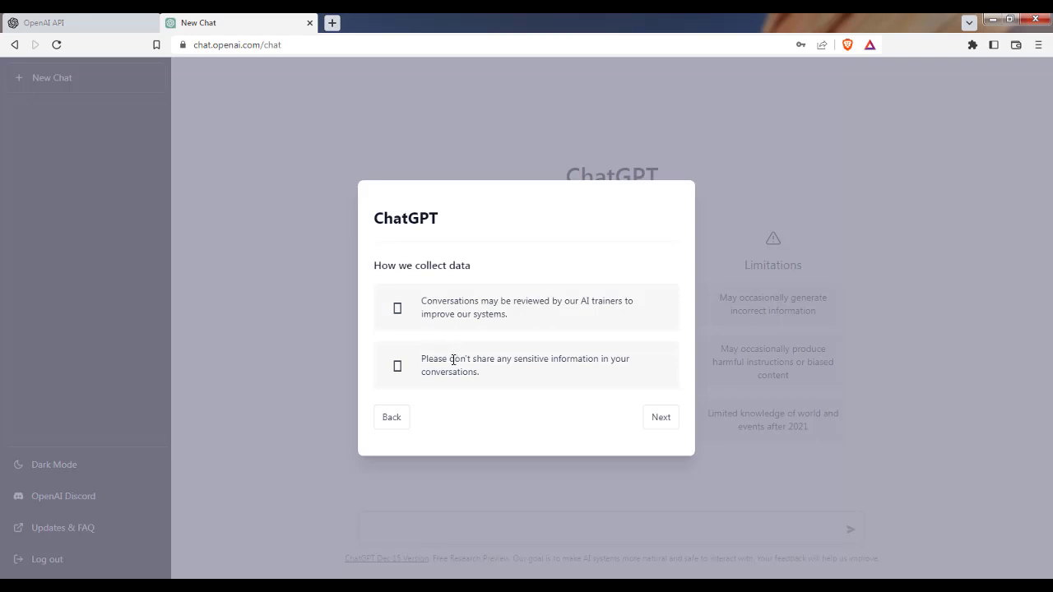
drag(454, 359, 599, 360)
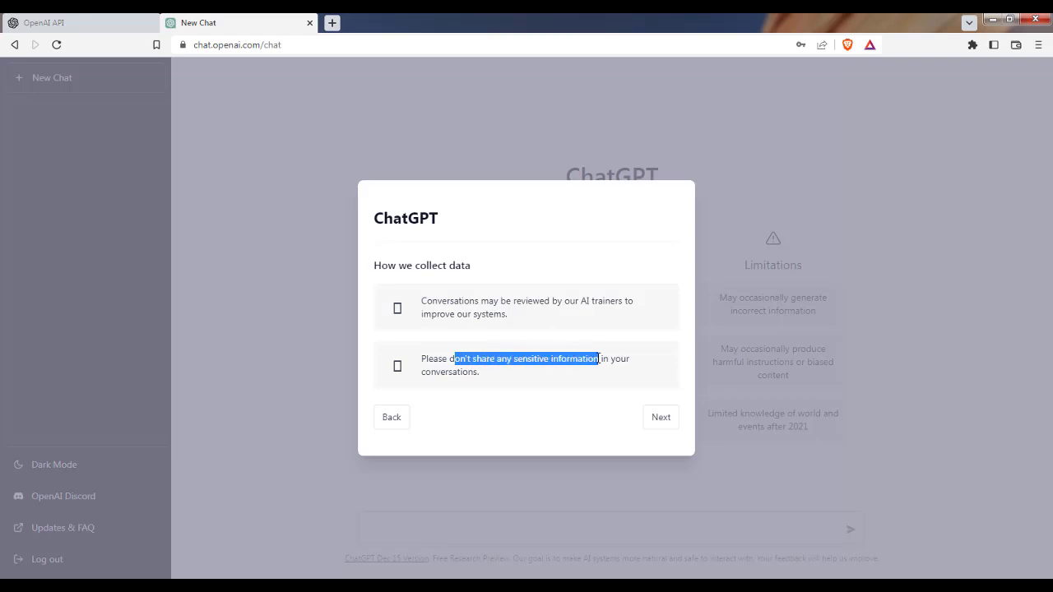
click(658, 421)
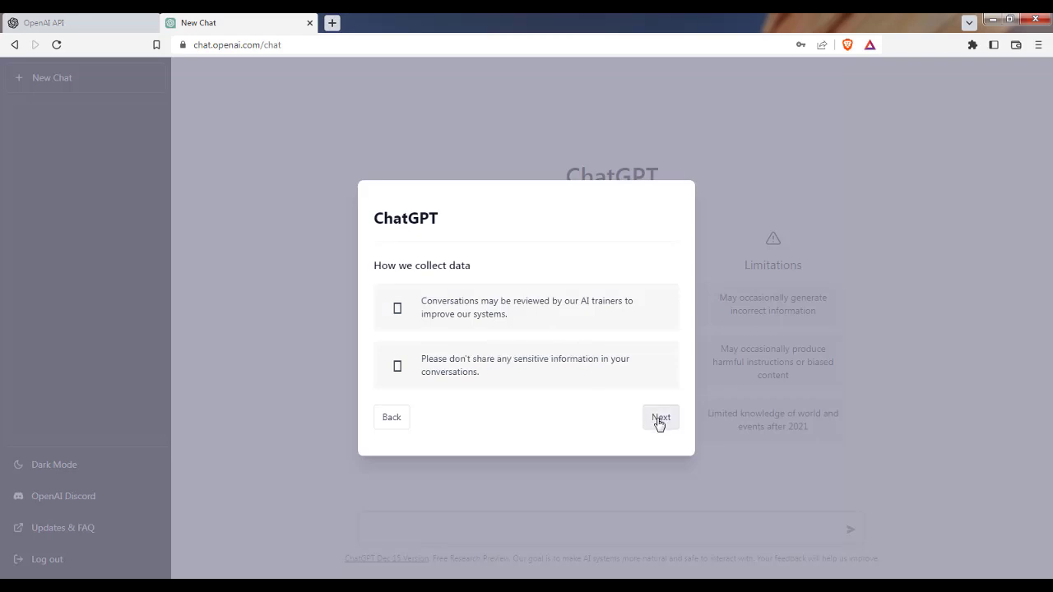
click(658, 420)
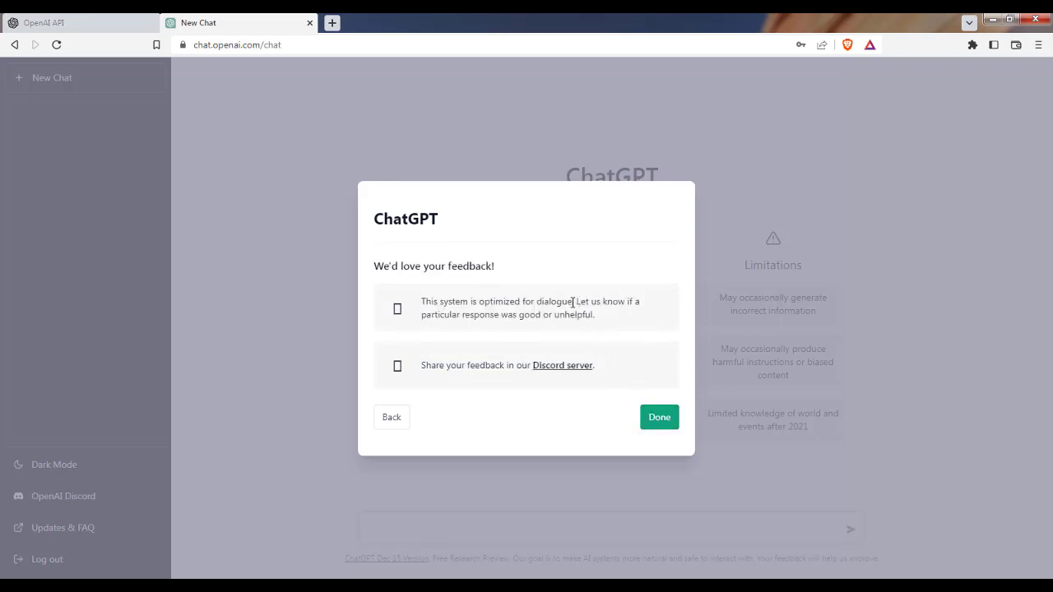
drag(574, 303, 483, 303)
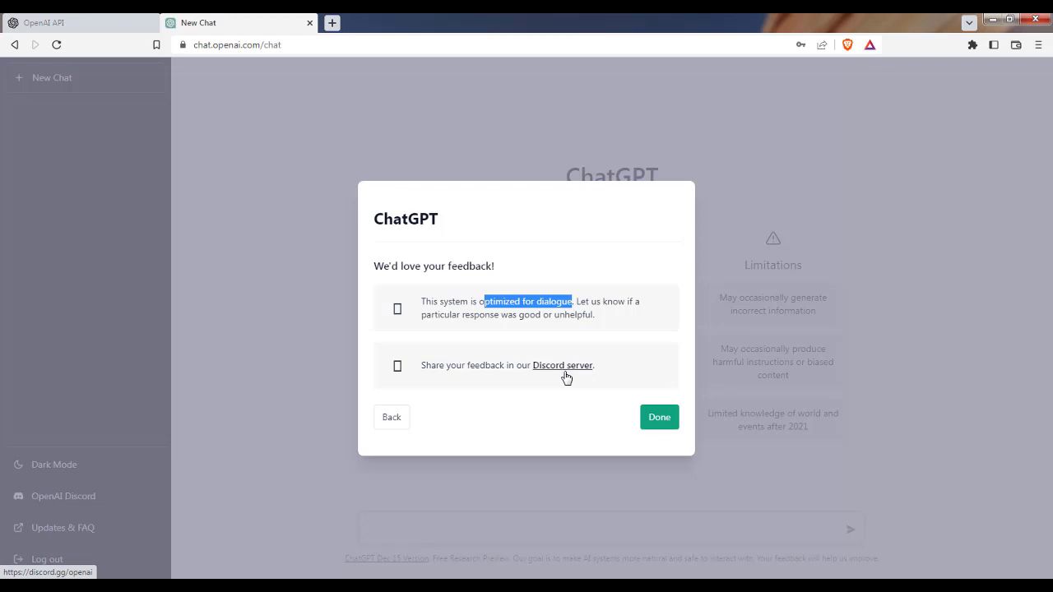
click(653, 411)
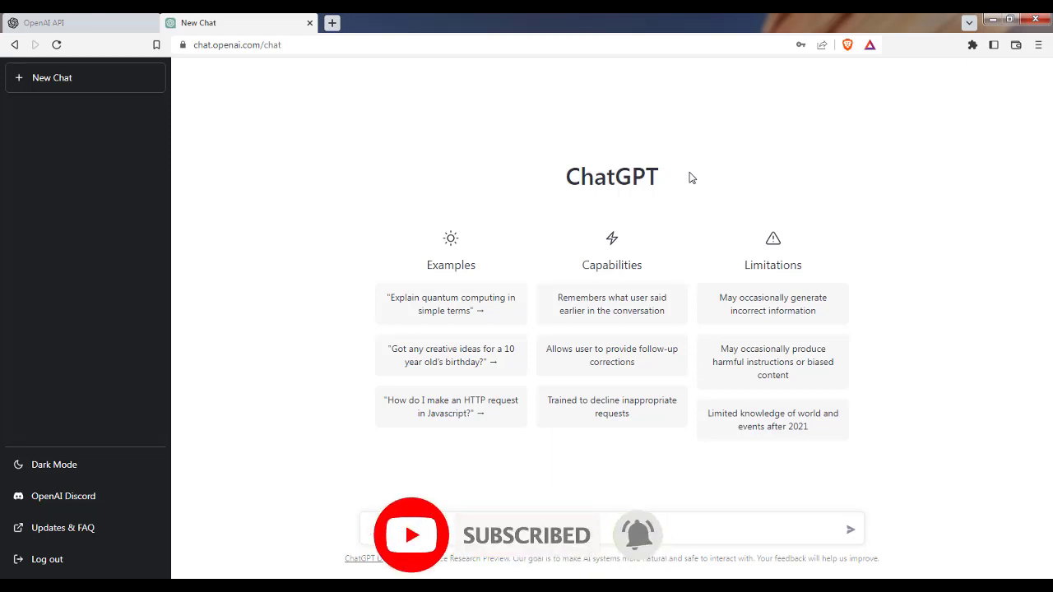
- Examine the Examples, Capabilities and Limitations overview on the new chat page
drag(425, 265, 648, 272)
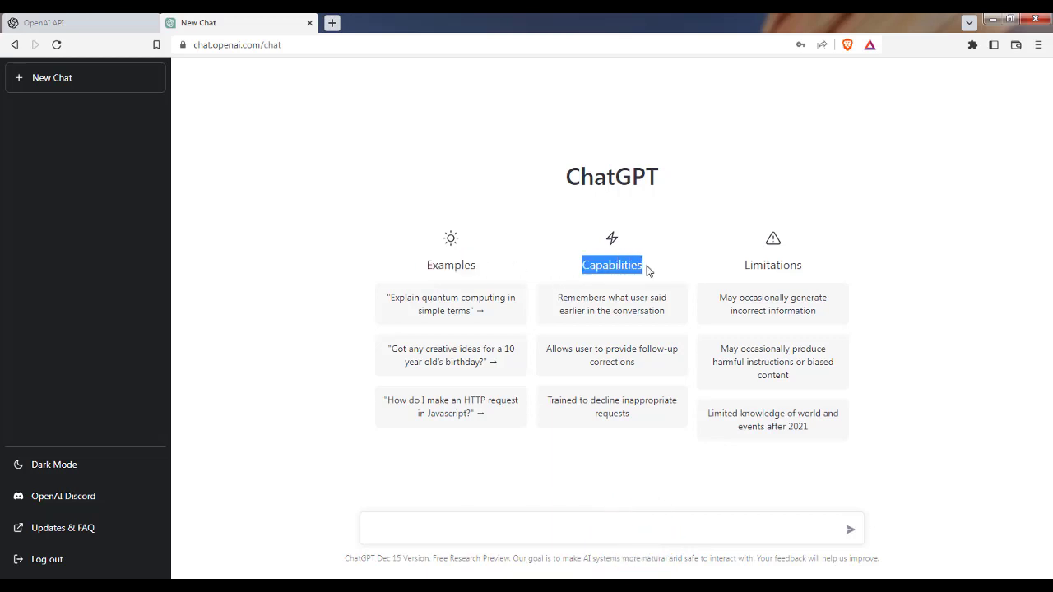
click(671, 313)
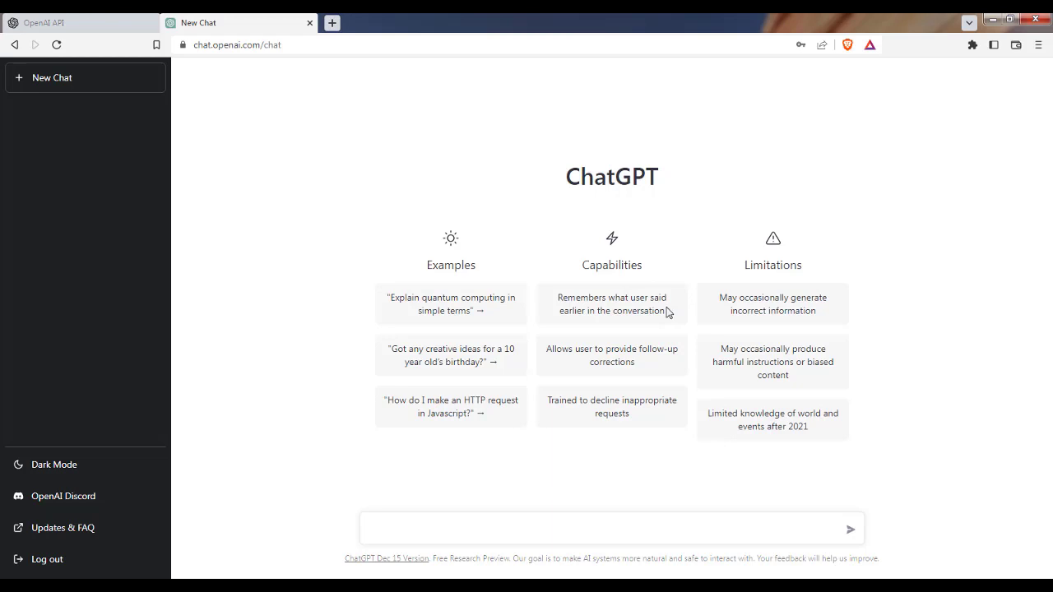
drag(667, 302, 558, 301)
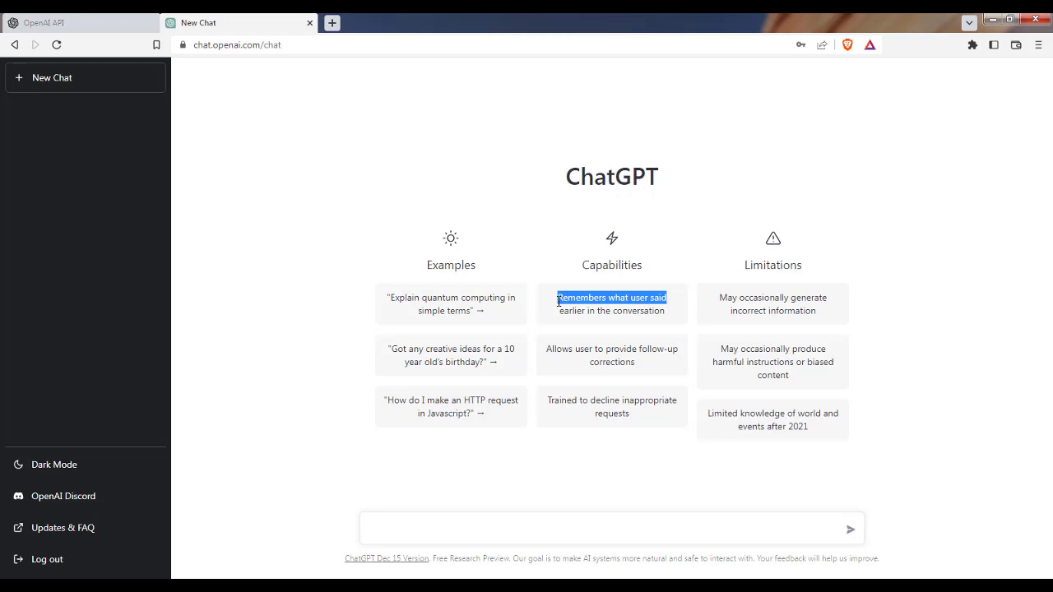
click(656, 371)
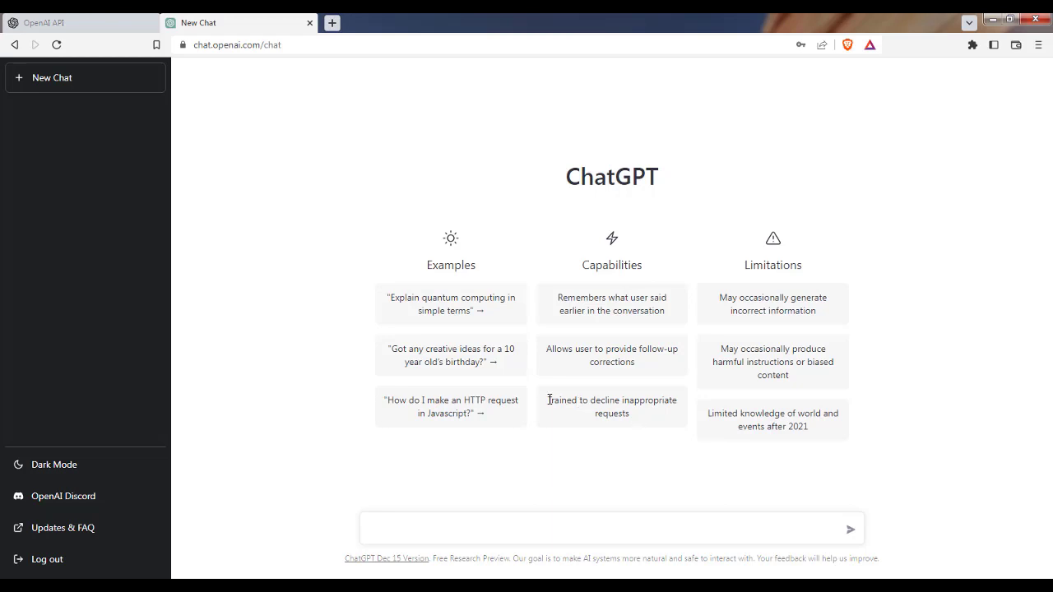
drag(548, 400, 639, 416)
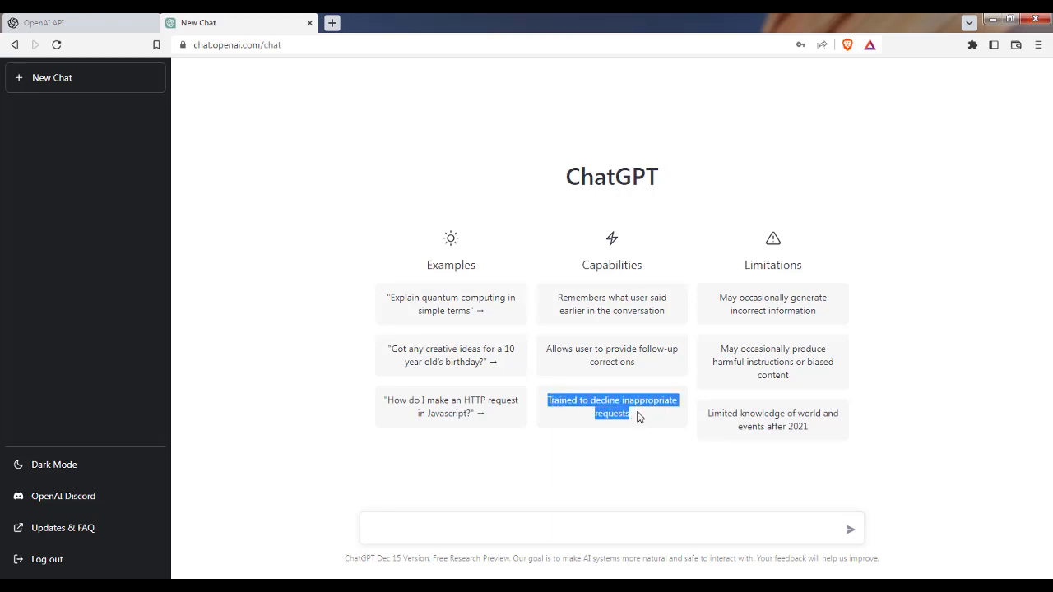
click(648, 419)
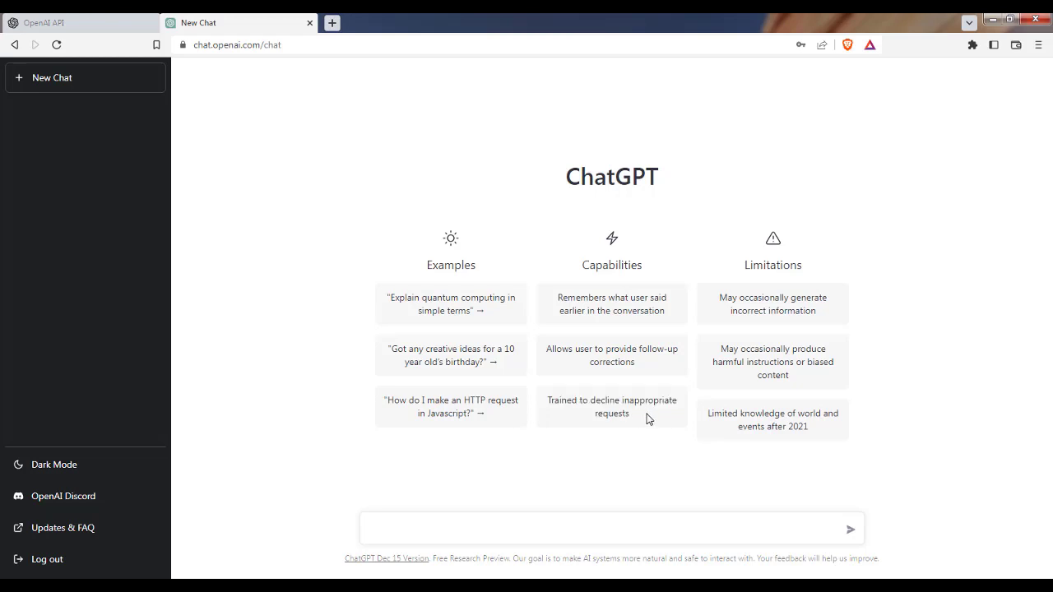
drag(740, 298, 822, 319)
click(822, 319)
drag(809, 429, 789, 429)
drag(707, 413, 783, 413)
- Send the prompt "Father of AI" in the new chat
click(290, 185)
text(Father of AI)
click(851, 530)
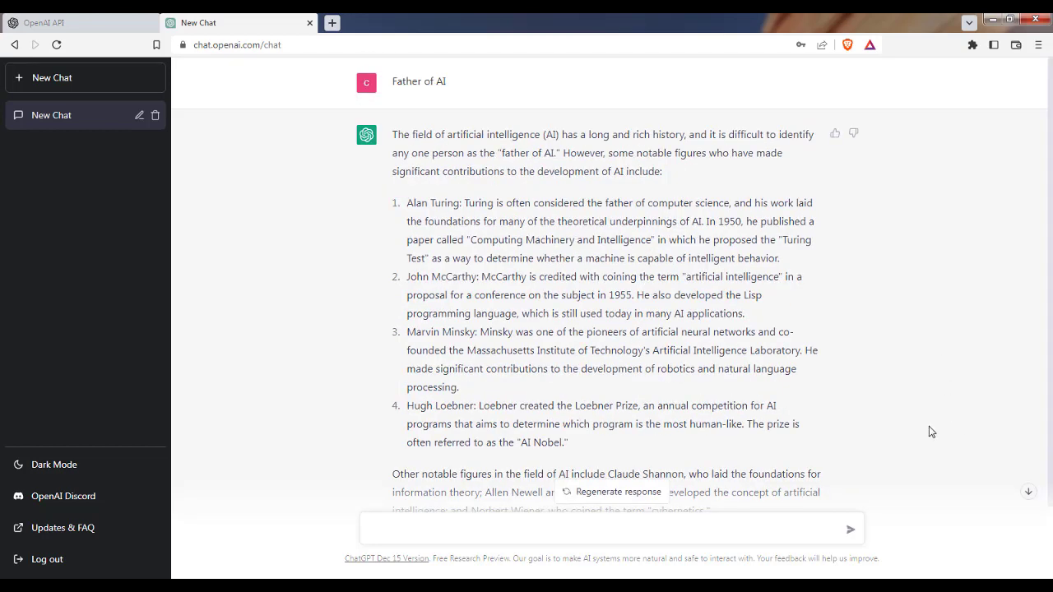
- Read through the AI pioneers named in the answer and regenerate the response
drag(407, 205, 467, 204)
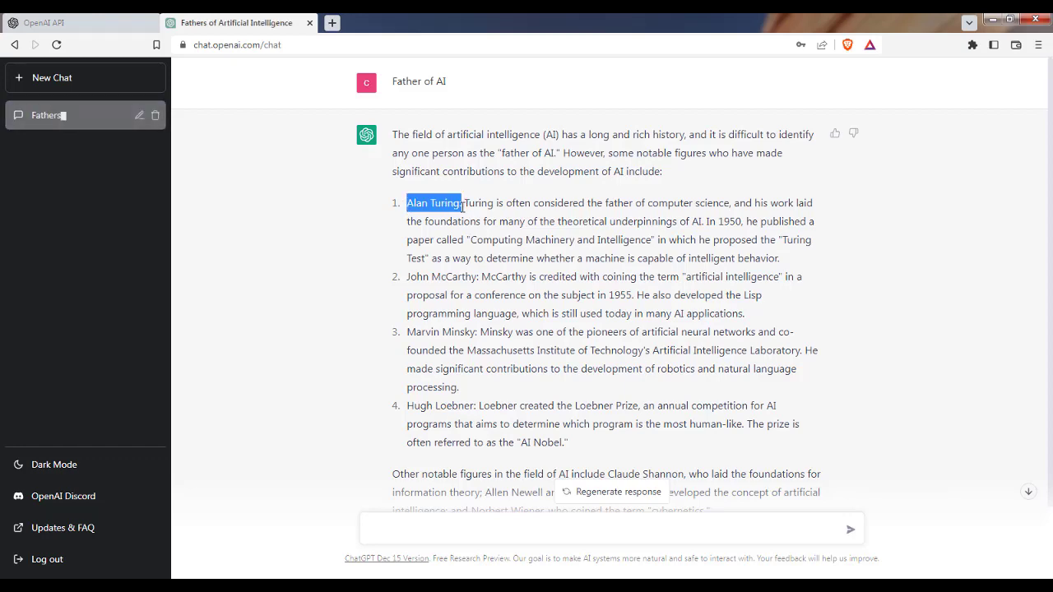
scroll(466, 205, down, 1)
drag(406, 248, 475, 249)
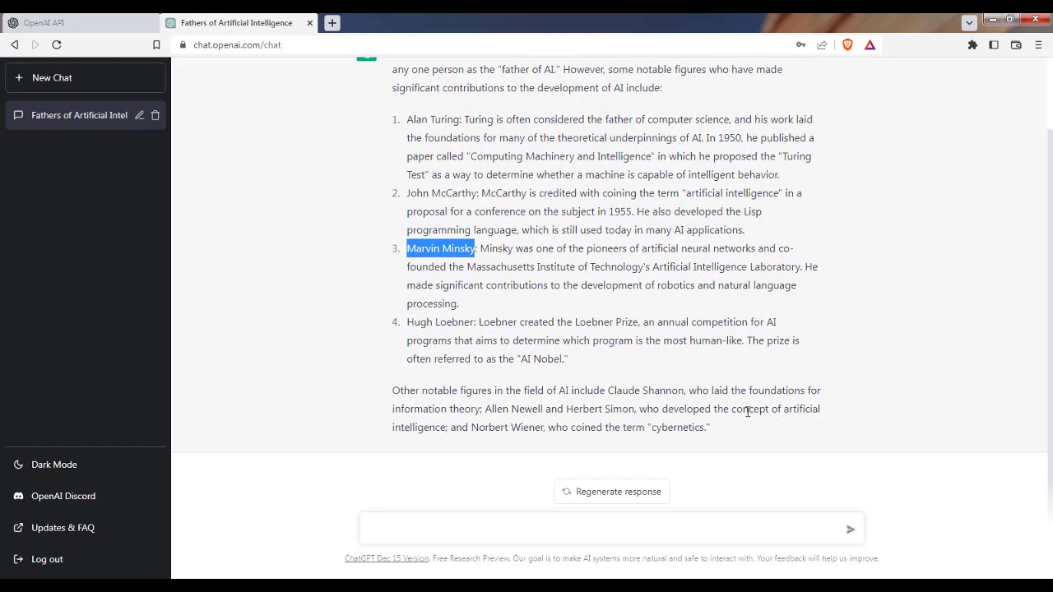
drag(640, 391, 683, 390)
scroll(771, 466, up, 1)
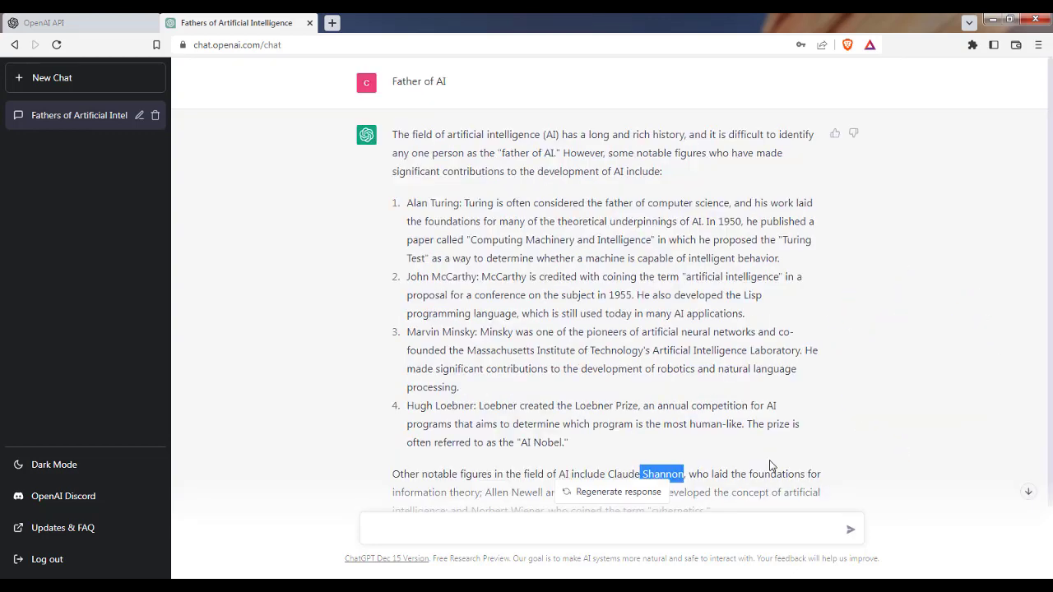
click(887, 477)
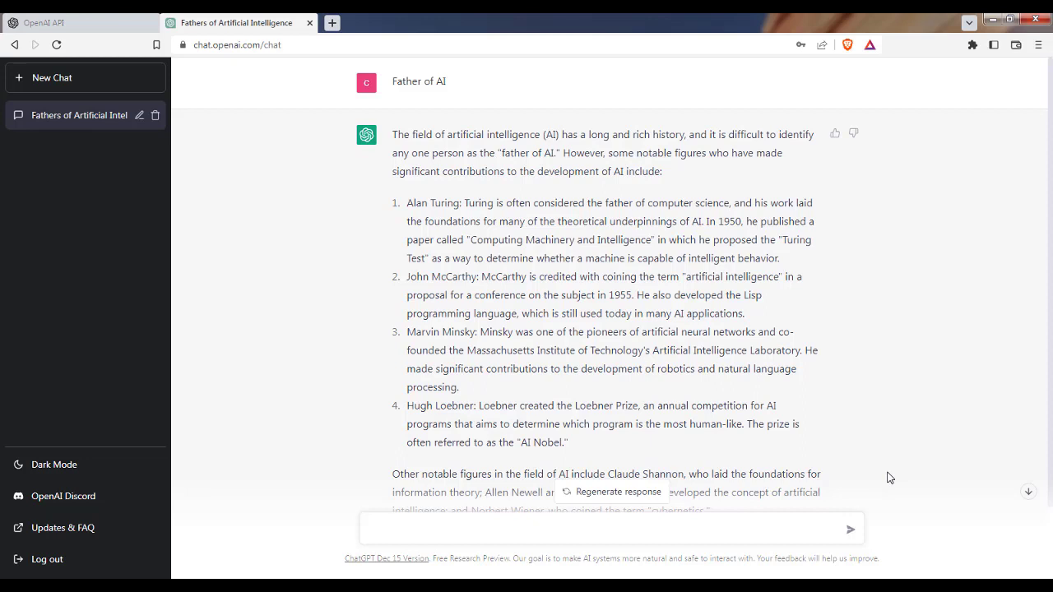
click(638, 494)
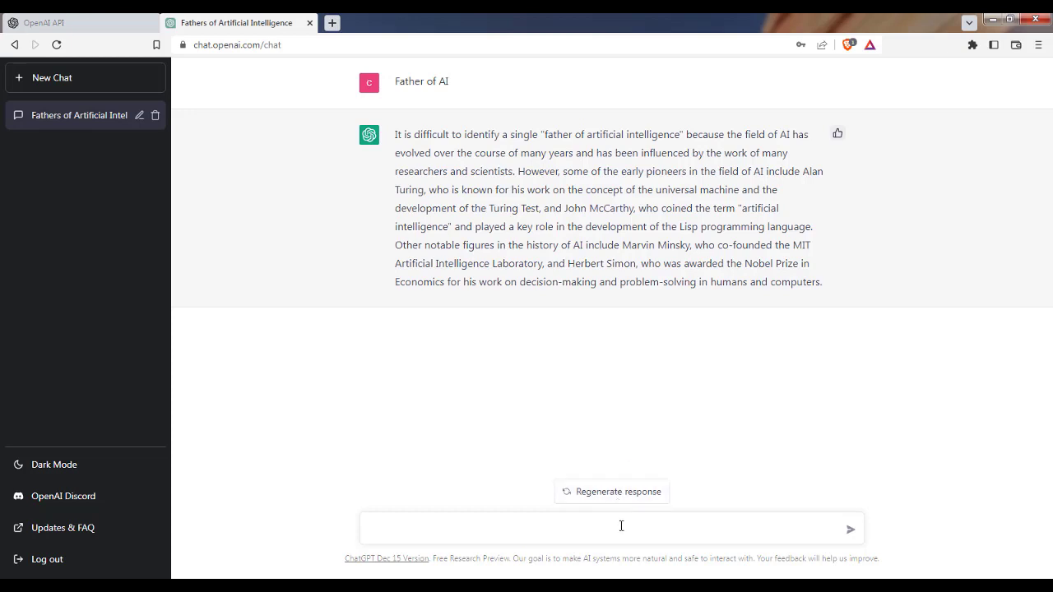
- Send the prompt "Best books on Ai" in the same conversation
text(Best books on Ai)
key(Return)
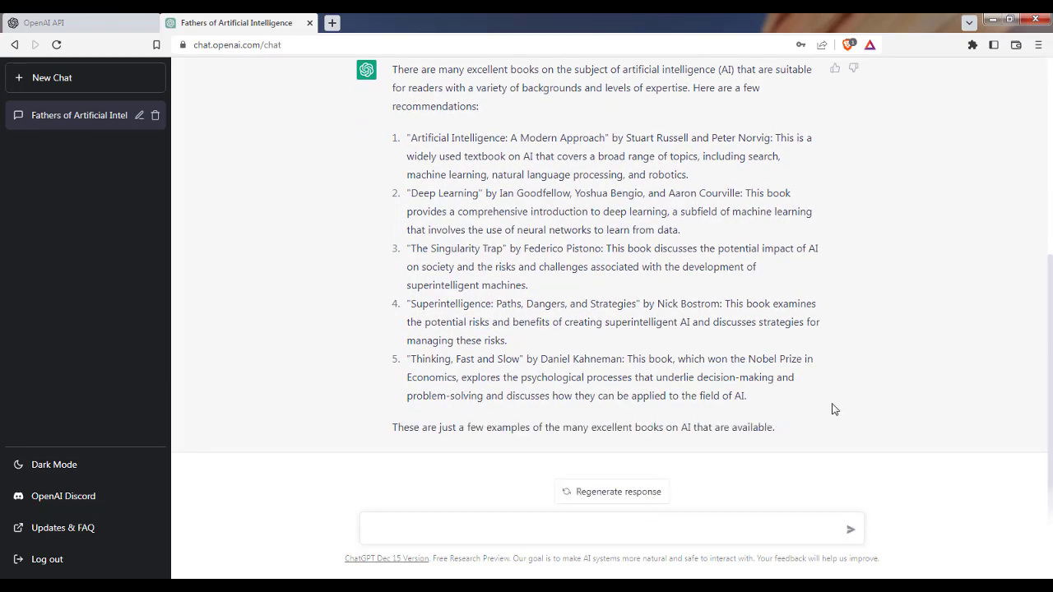
- Read through the recommended AI books, highlighting the authors of the first two titles in the answer
scroll(831, 408, up, 1)
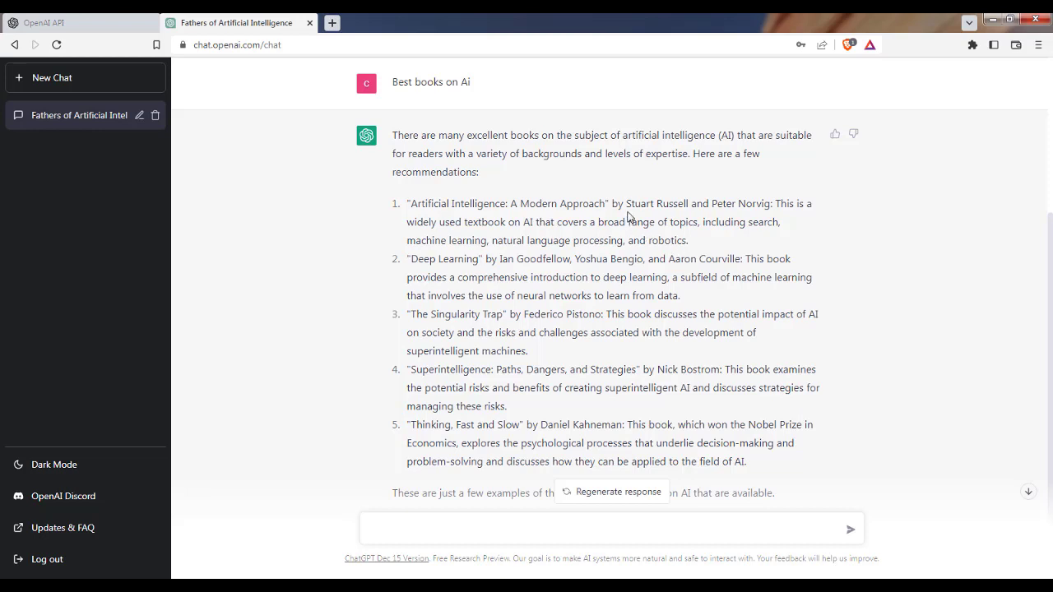
drag(770, 205, 655, 208)
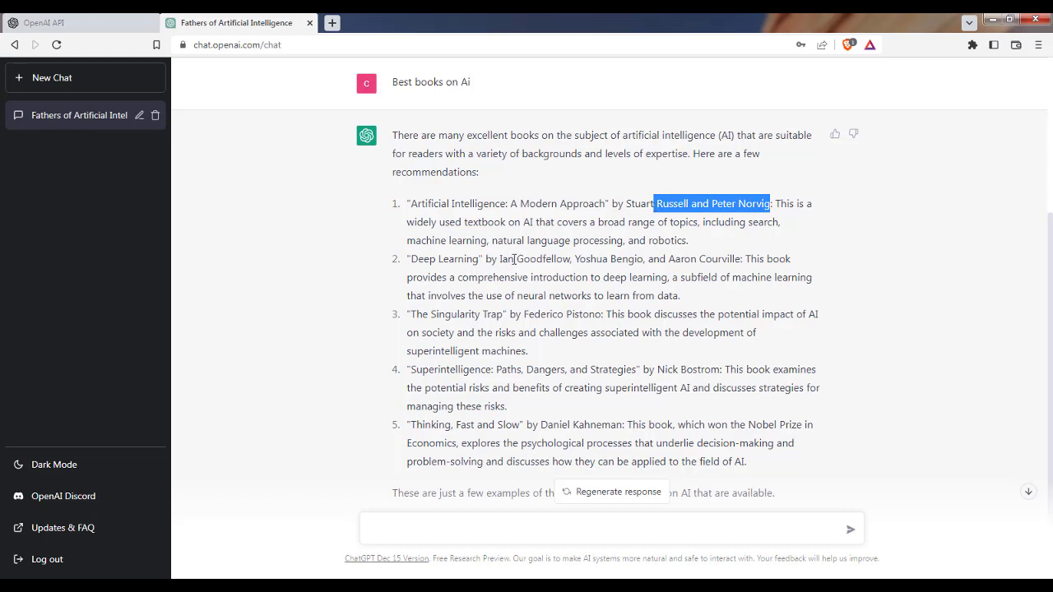
click(500, 259)
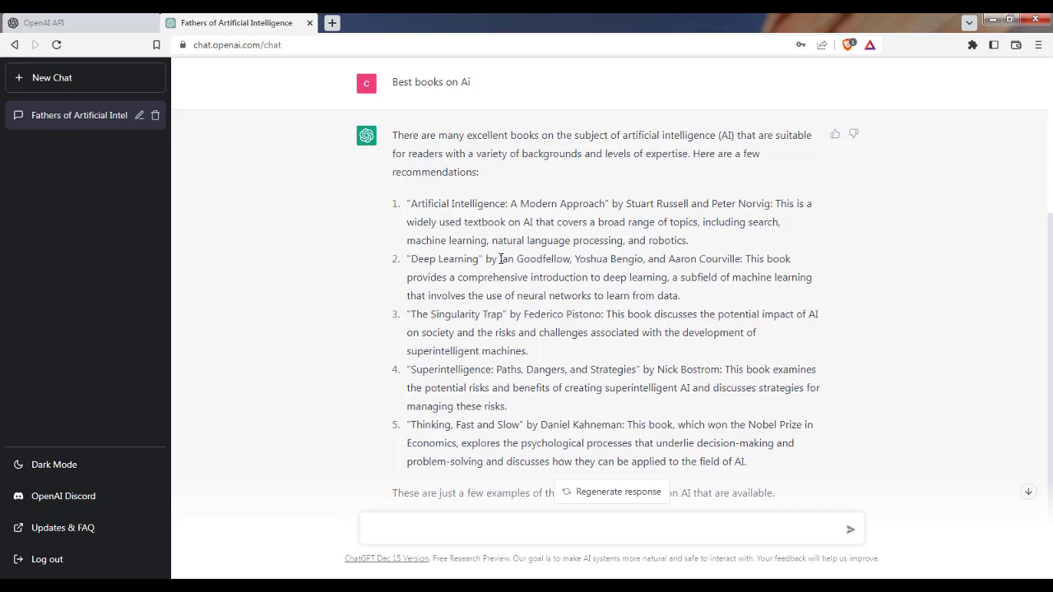
drag(500, 259, 572, 260)
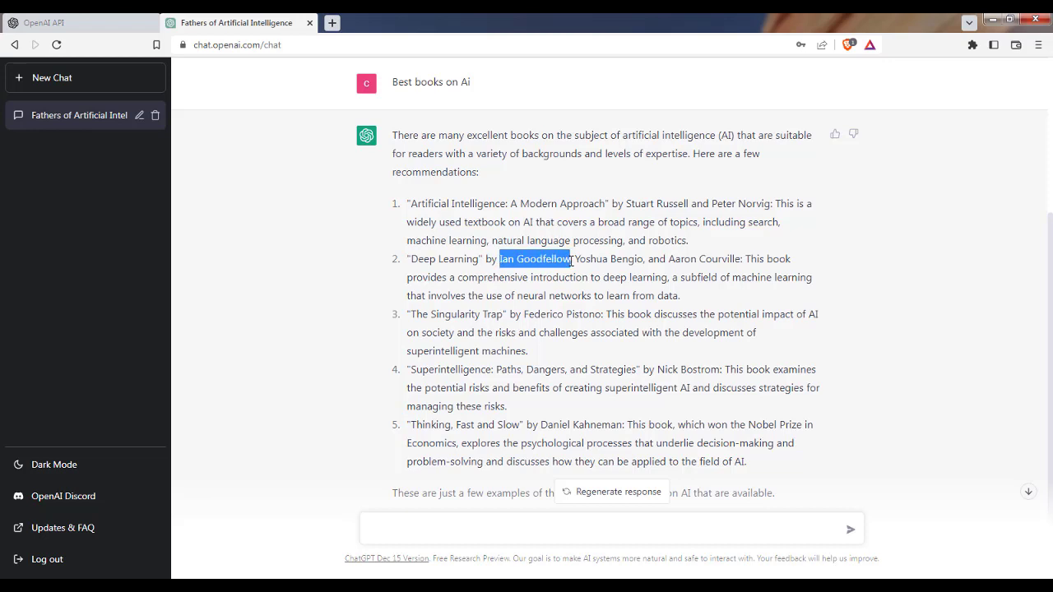
drag(574, 259, 647, 259)
- Send the prompt "Best websites to refer regarding AI" in the same conversation
click(642, 531)
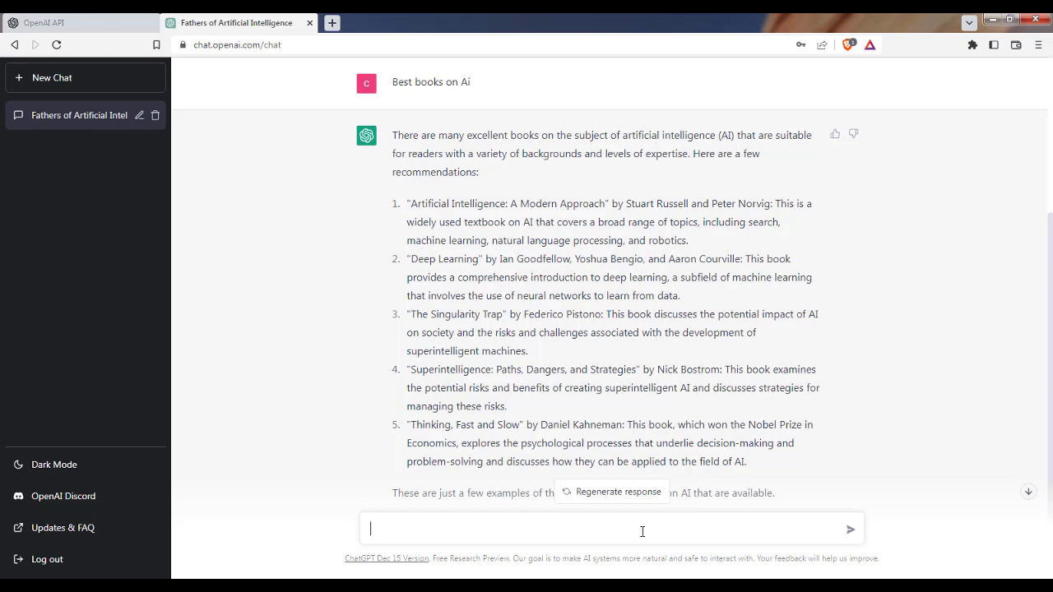
text(Best websites to refer)
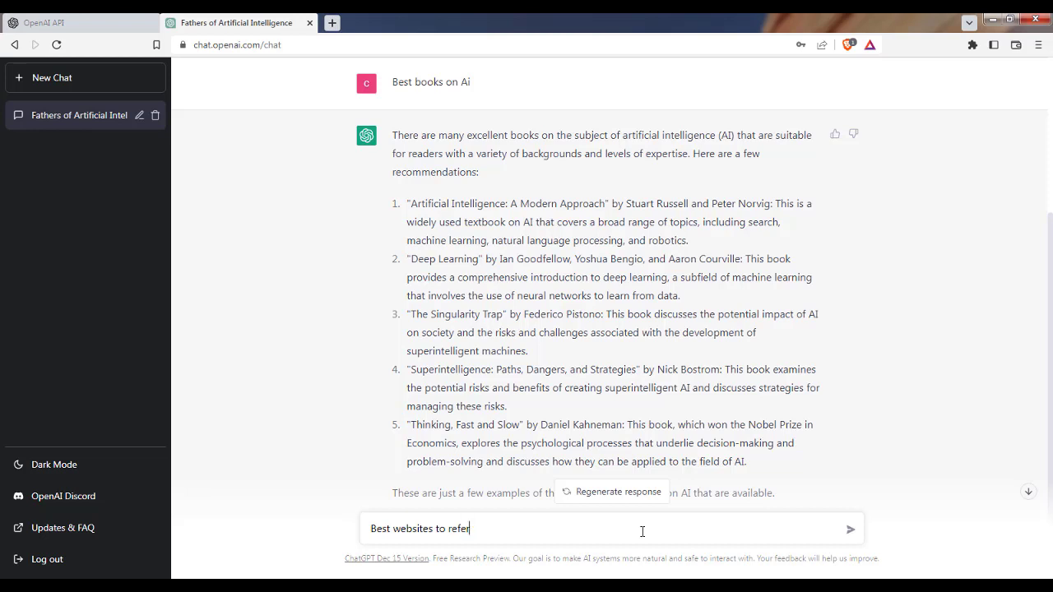
text( regarding AI)
key(Return)
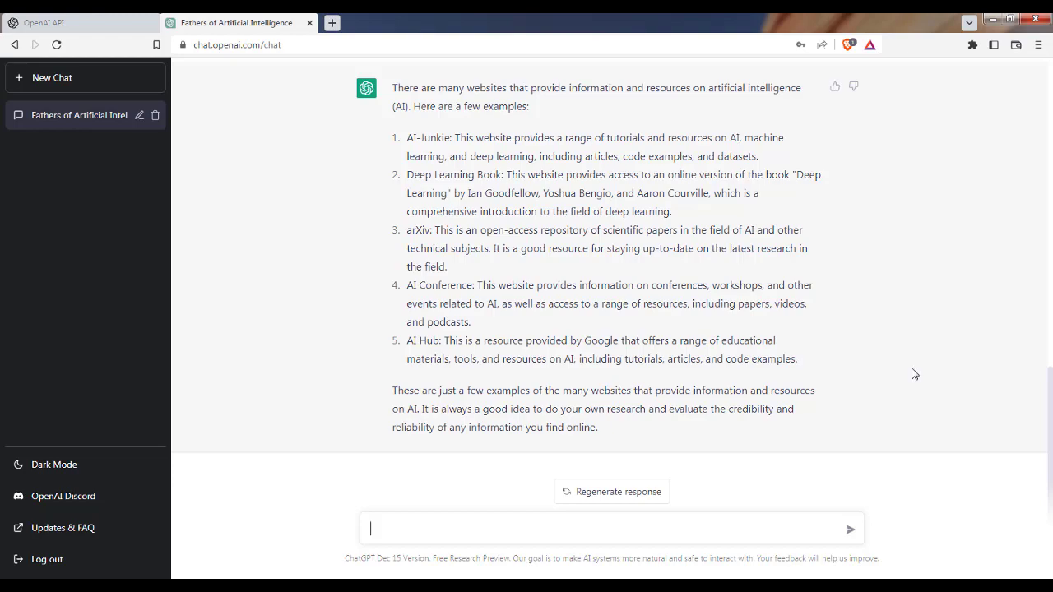
- Review the earlier answers in the conversation and read through the list of AI websites
scroll(911, 373, up, 7)
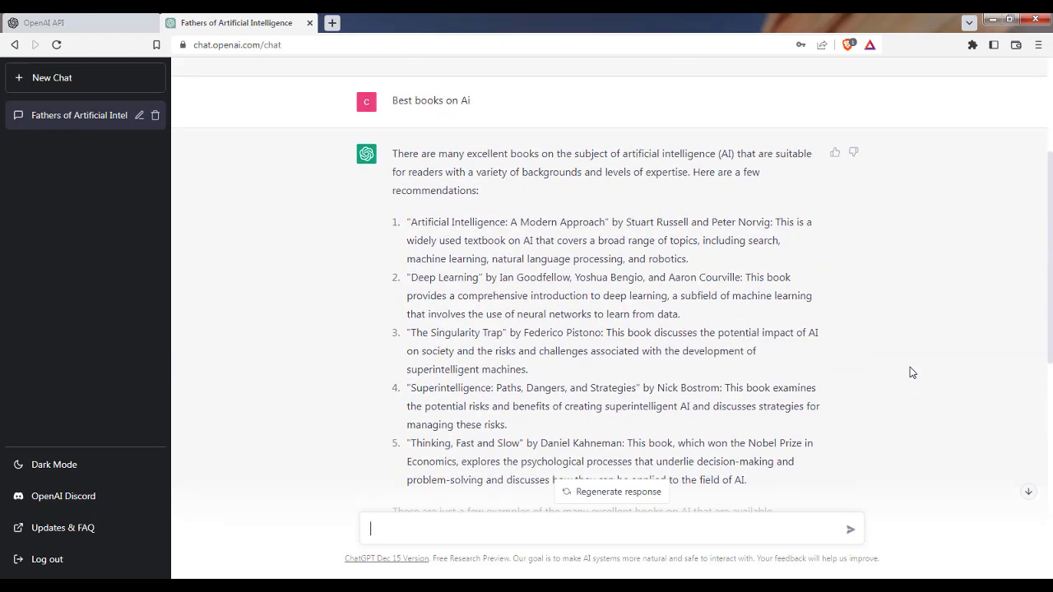
scroll(912, 373, up, 3)
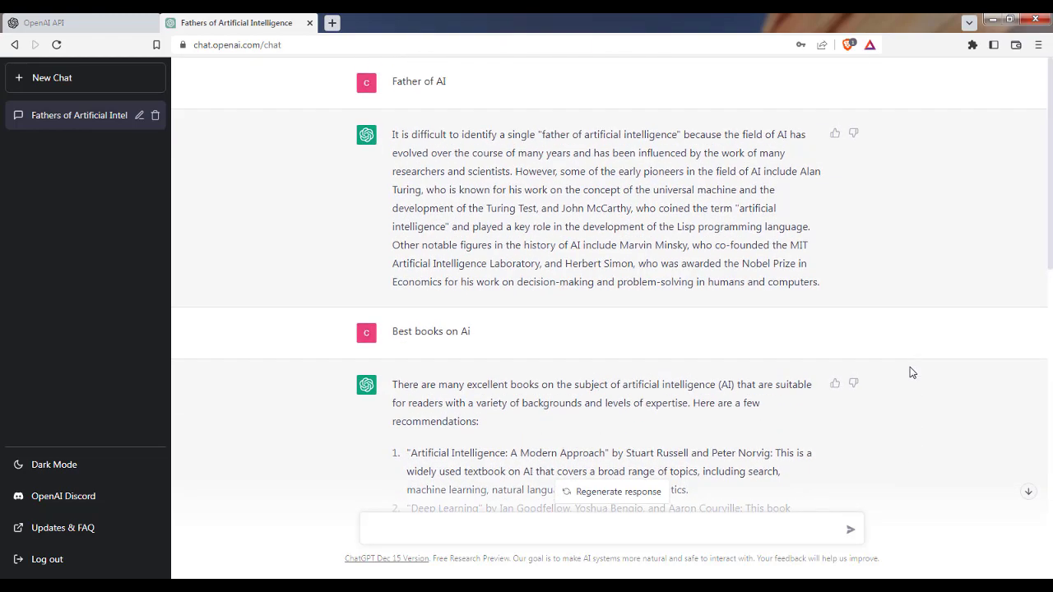
scroll(912, 374, down, 10)
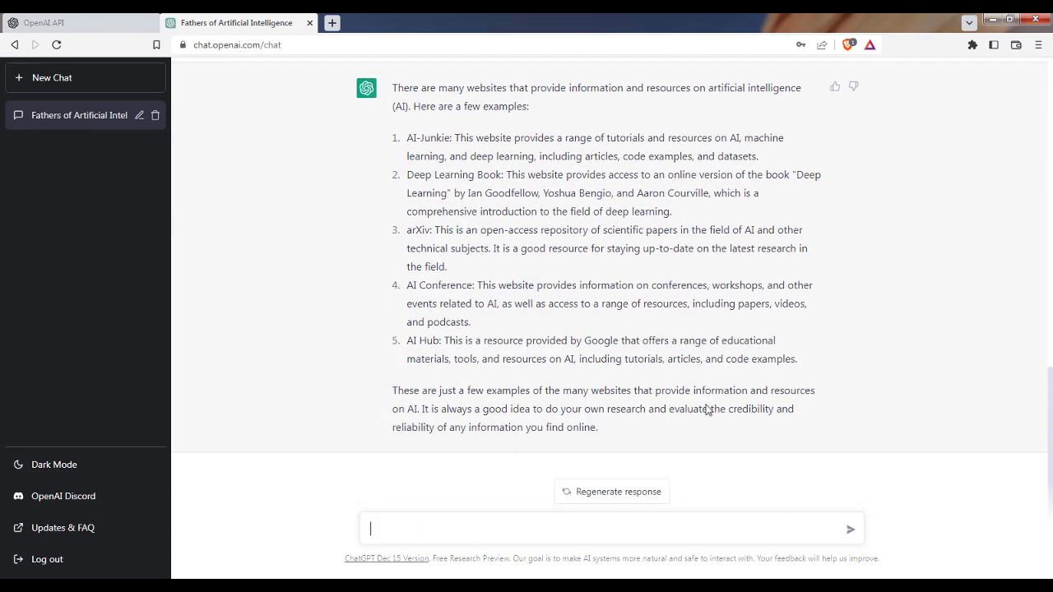
drag(610, 430, 487, 209)
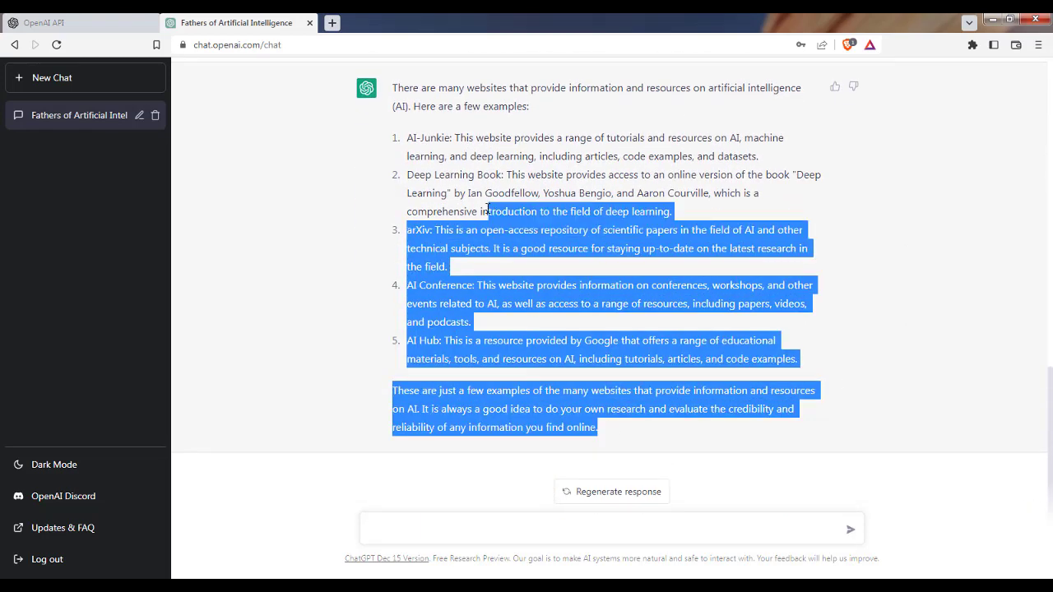
click(479, 211)
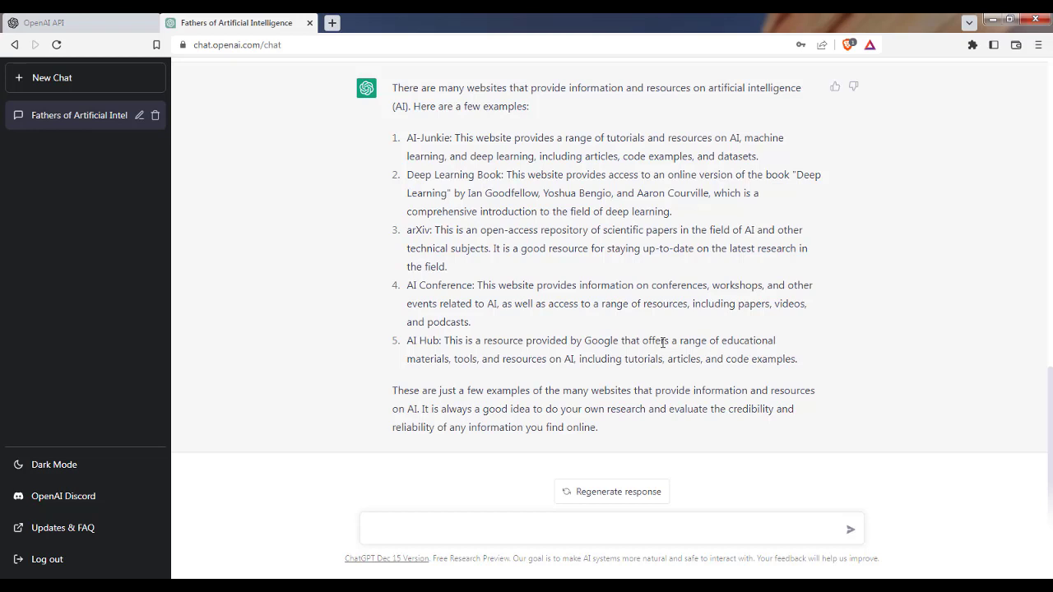
- Start a new chat and send the prompt "create a professional resume to apply in openai"
click(98, 83)
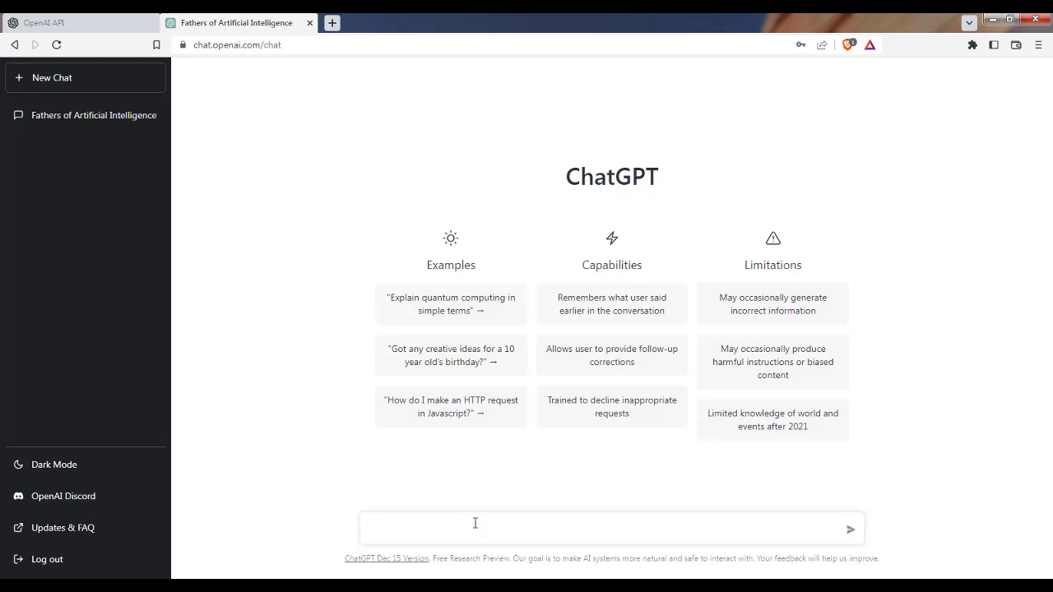
text(create a professiona;)
key(BackSpace)
text(l resume to apply )
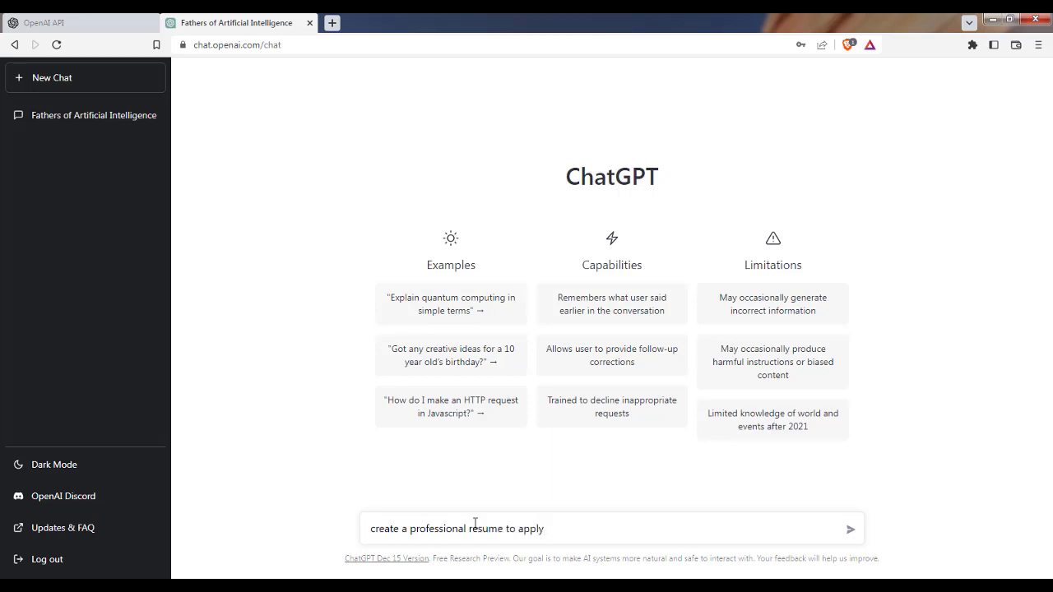
text(in openai)
key(Return)
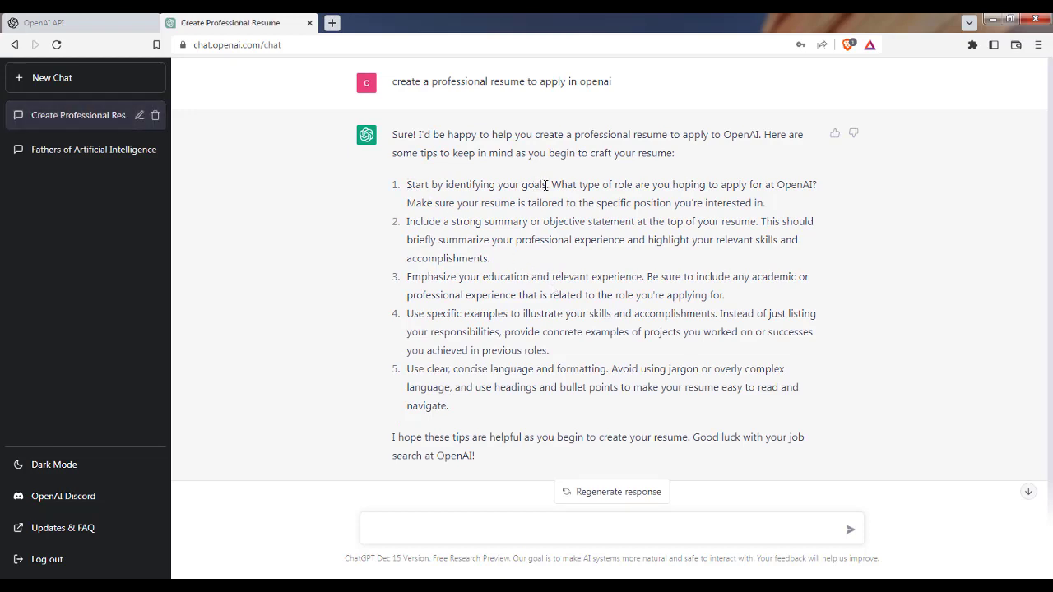
- Read through the resume tips, highlighting the key phrases of each point and the closing remark
drag(545, 185, 522, 185)
drag(450, 223, 639, 222)
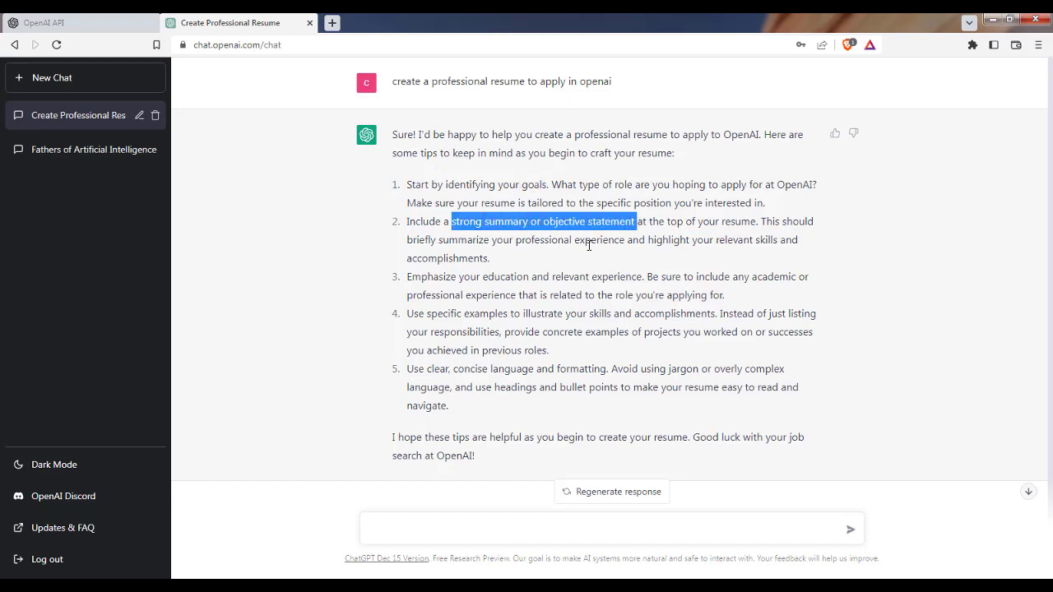
drag(488, 277, 640, 278)
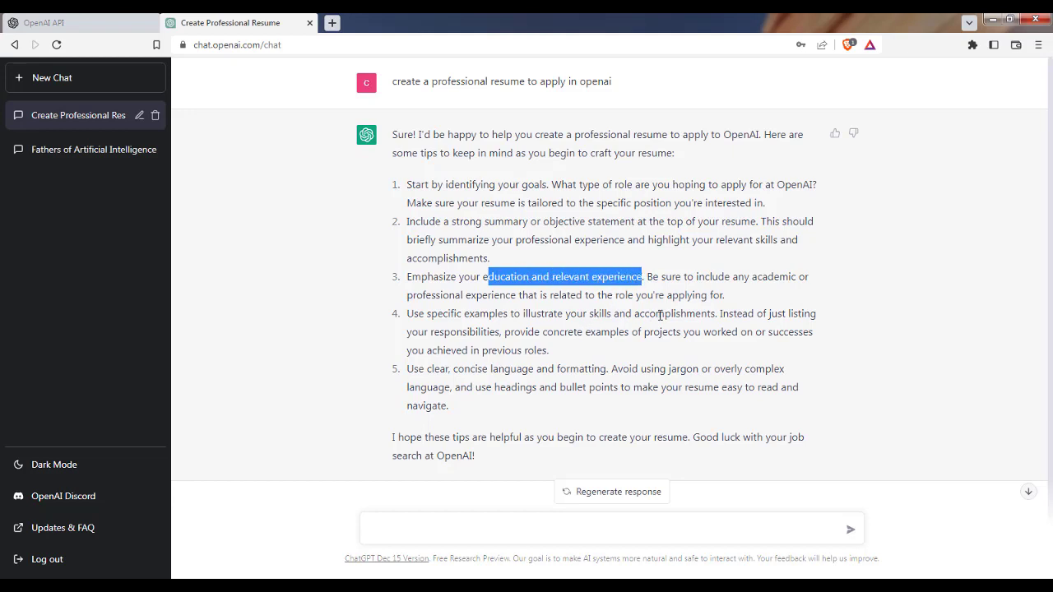
drag(705, 316, 716, 316)
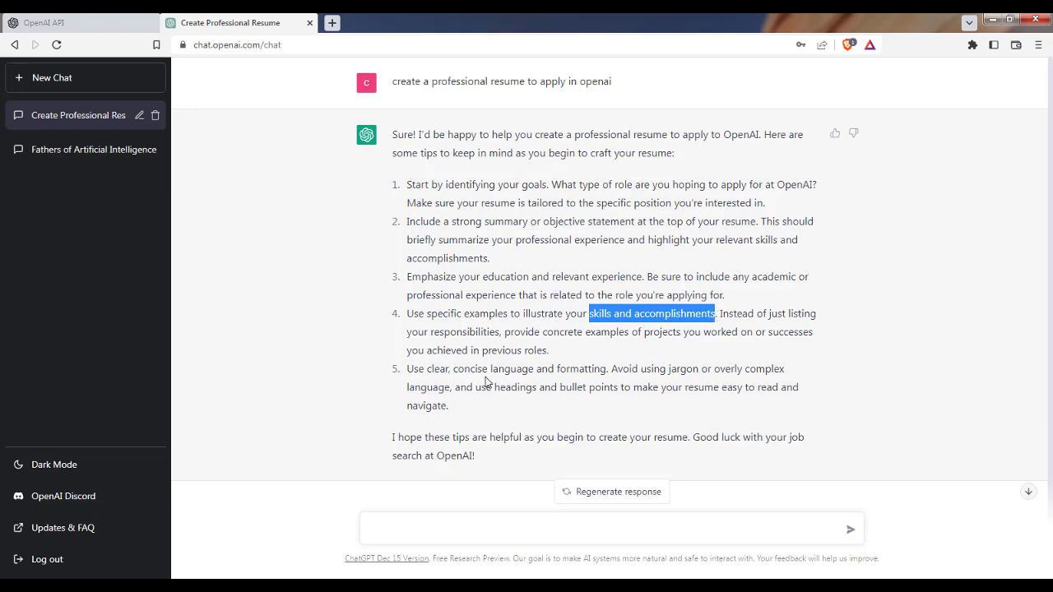
click(427, 370)
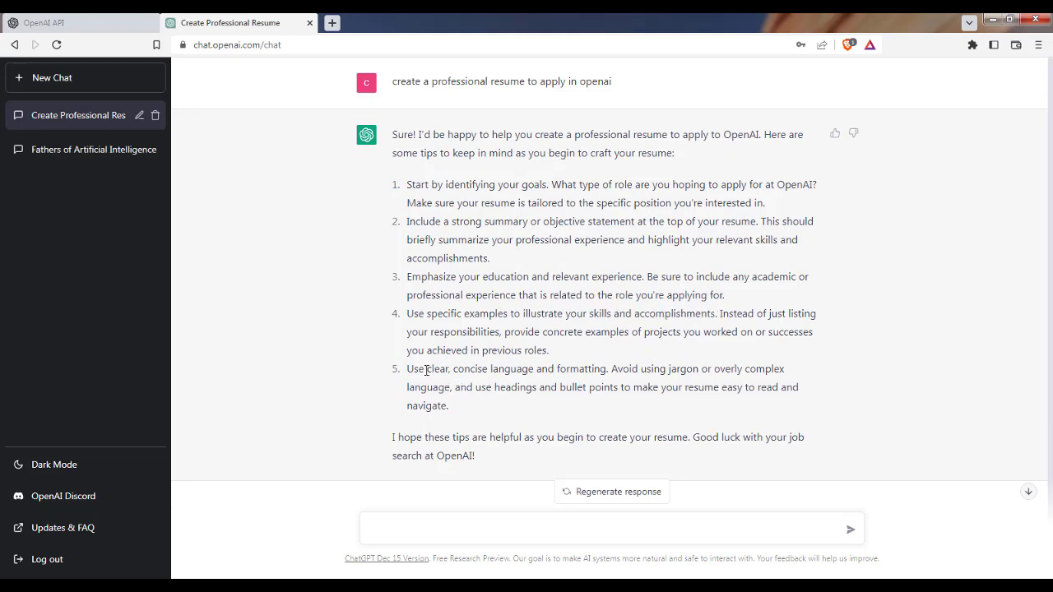
drag(425, 370, 610, 372)
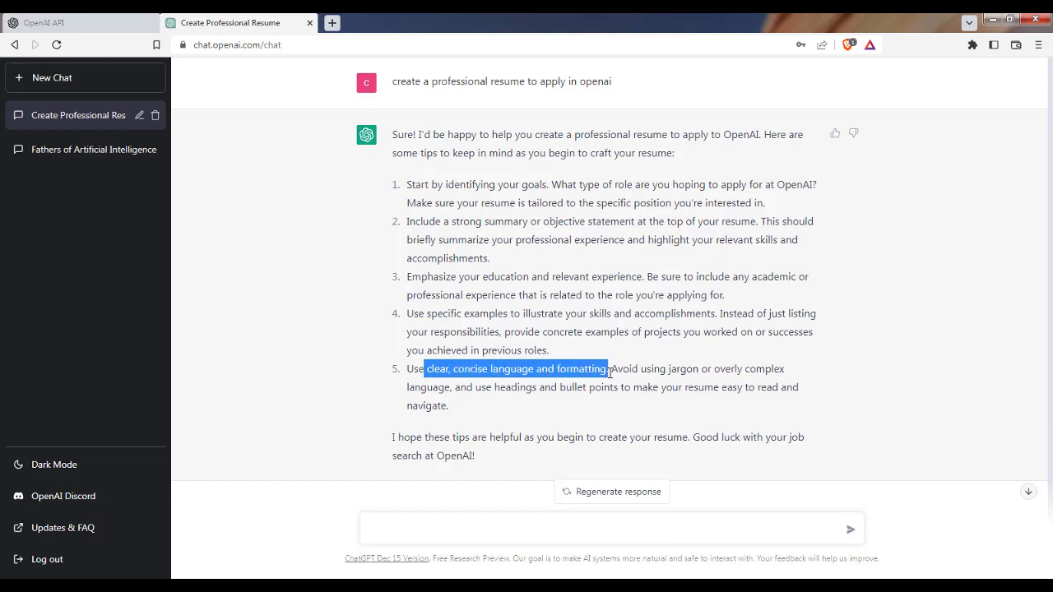
drag(487, 457, 389, 442)
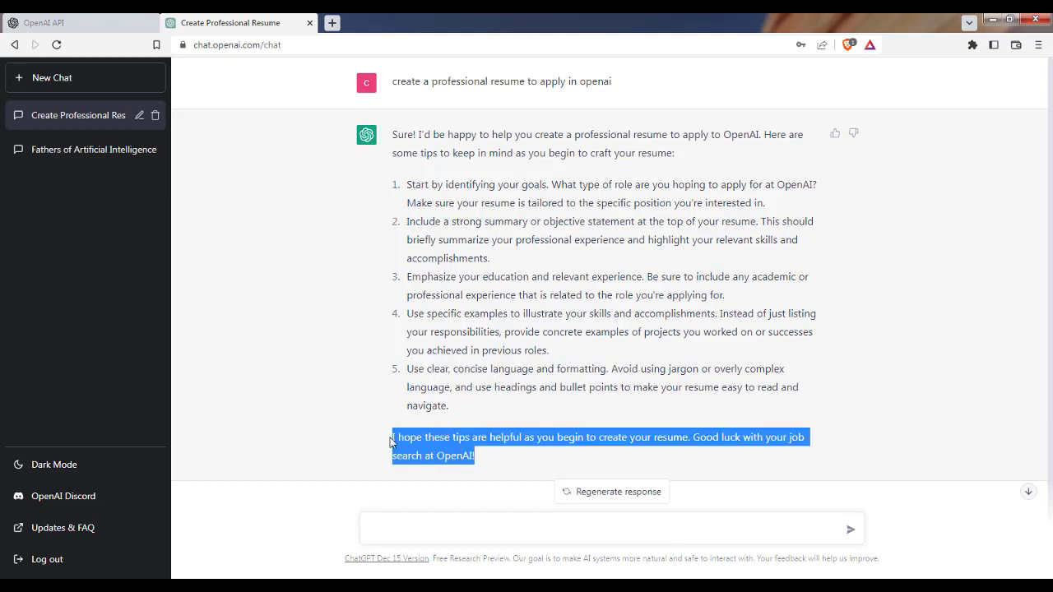
- Send the prompt "Tips for Linkedin profile creation" in the resume conversation
click(452, 524)
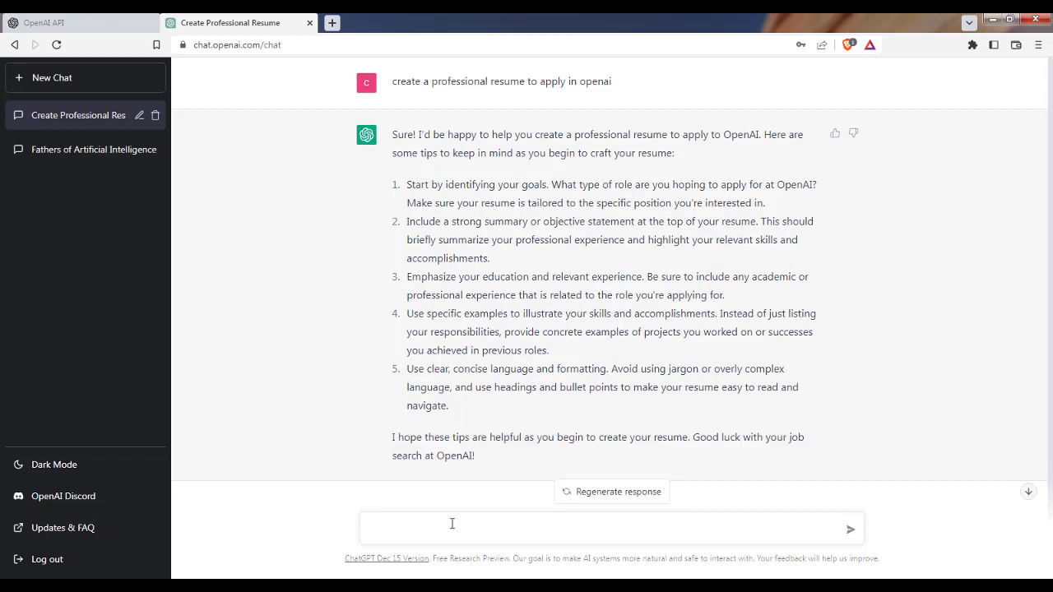
text(Tips for Linkedin profile creation)
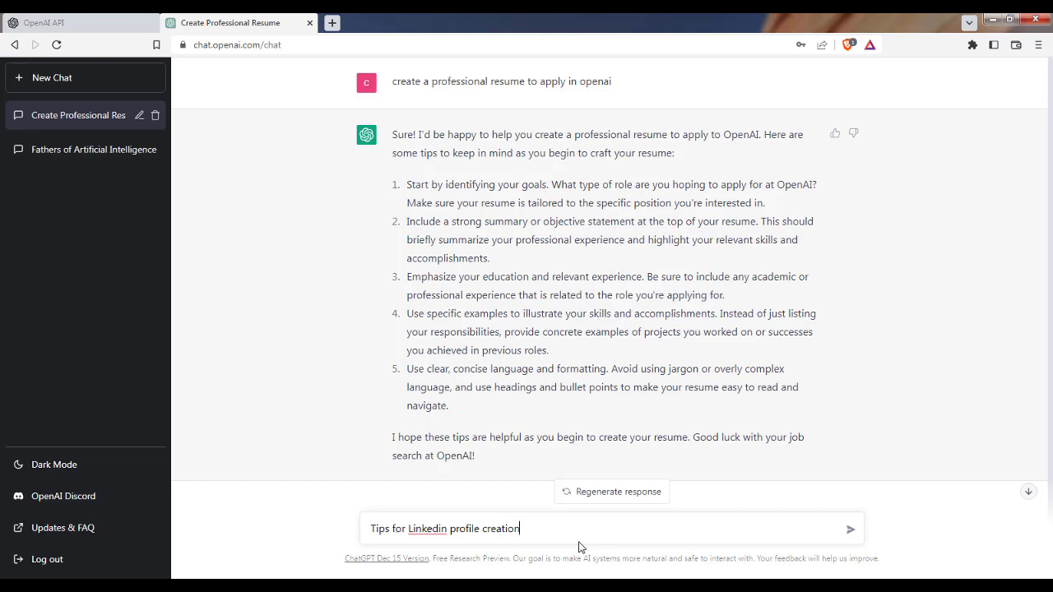
key(Return)
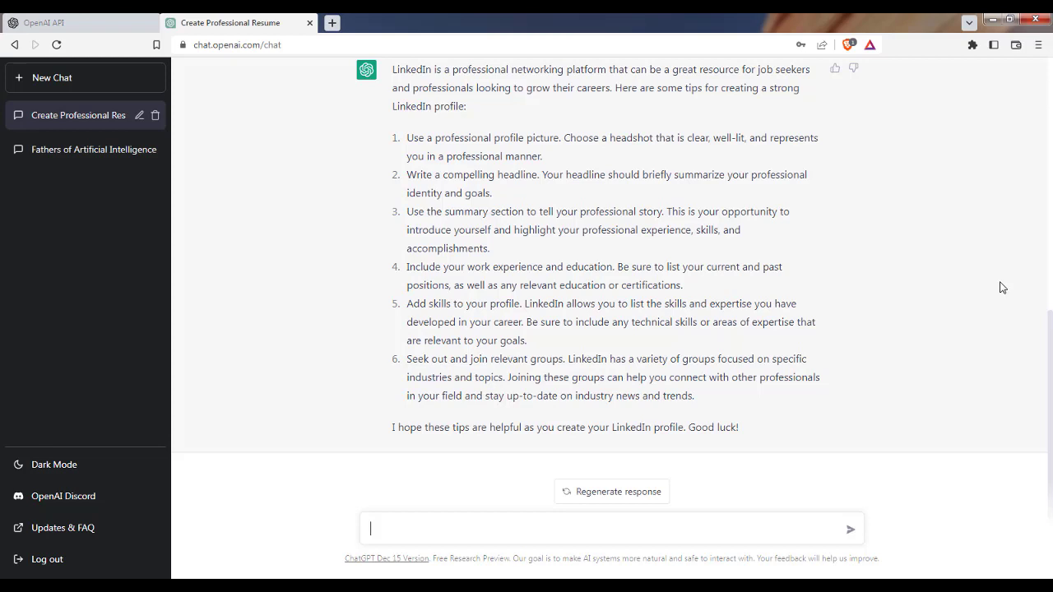
- Start a new chat and send the prompt "write a python program to reverse a string"
click(114, 81)
click(520, 529)
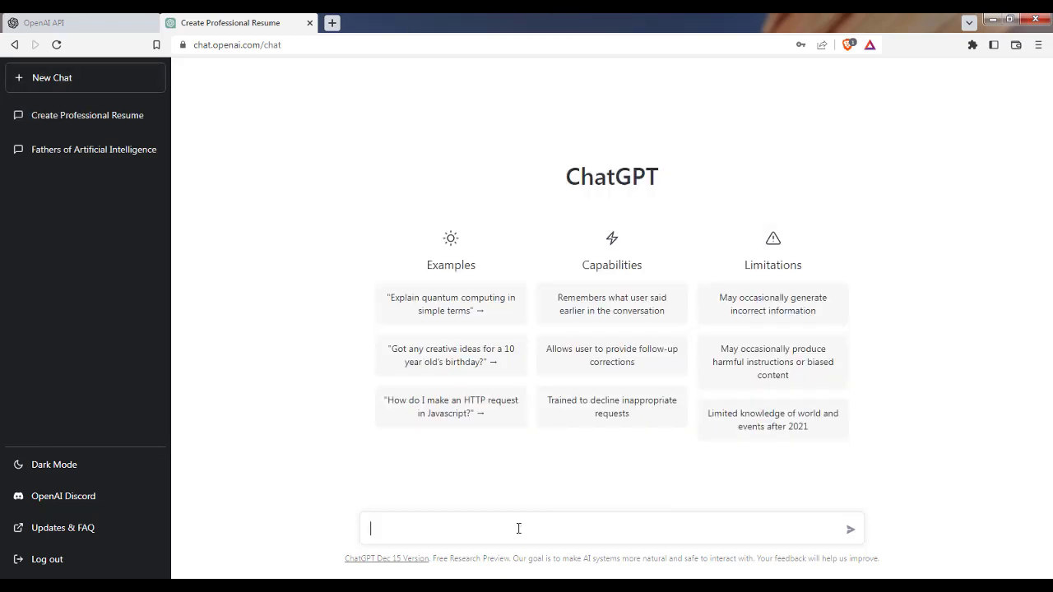
text(write a python program to re)
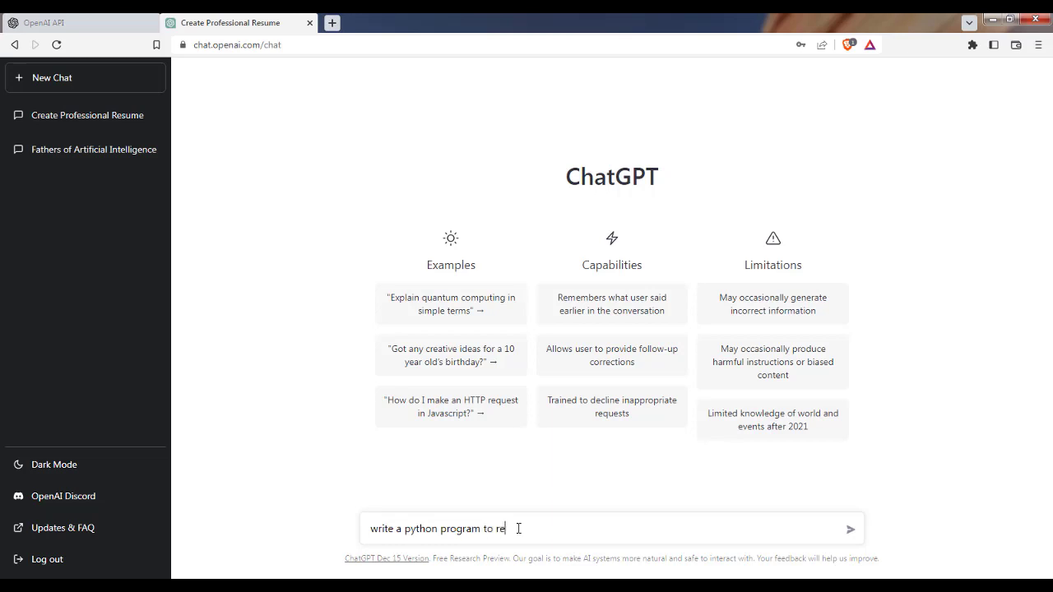
text(verse a string)
key(Return)
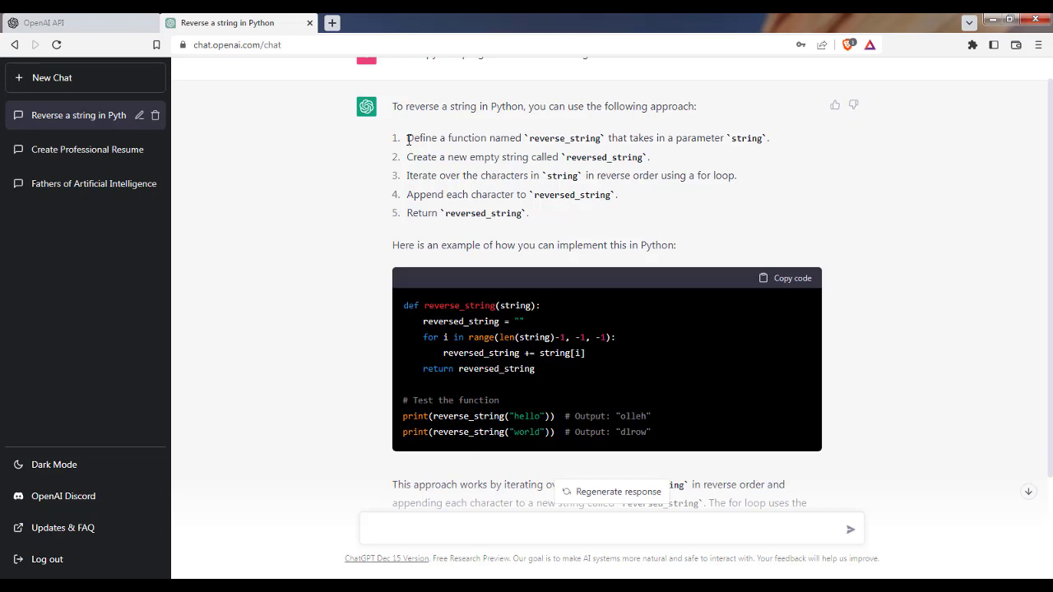
- Examine the listed steps, the Python code and the explanation in the string reversal answer
drag(408, 140, 534, 213)
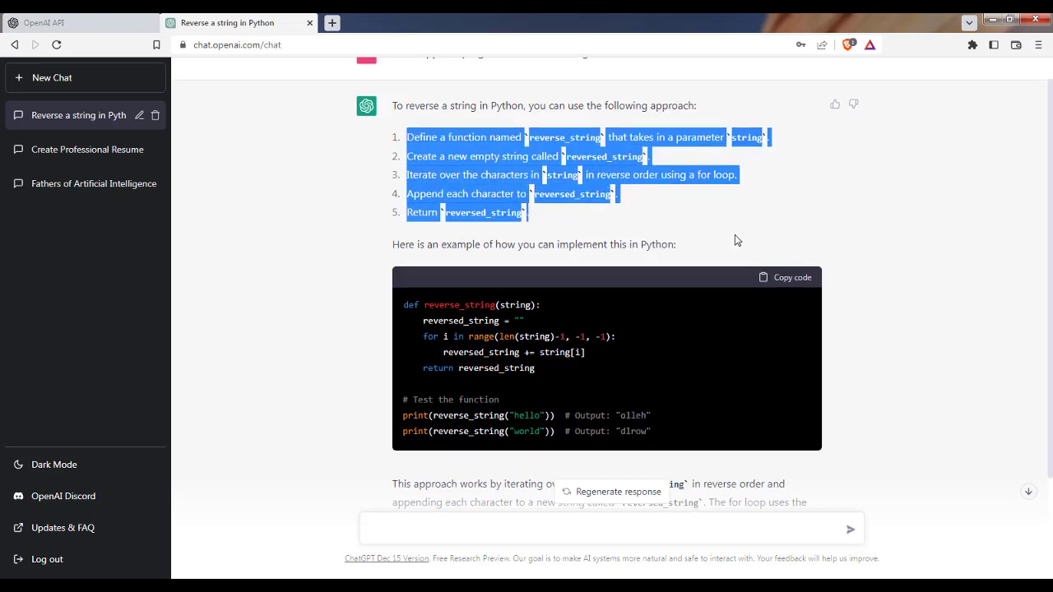
scroll(736, 240, down, 2)
drag(657, 300, 401, 174)
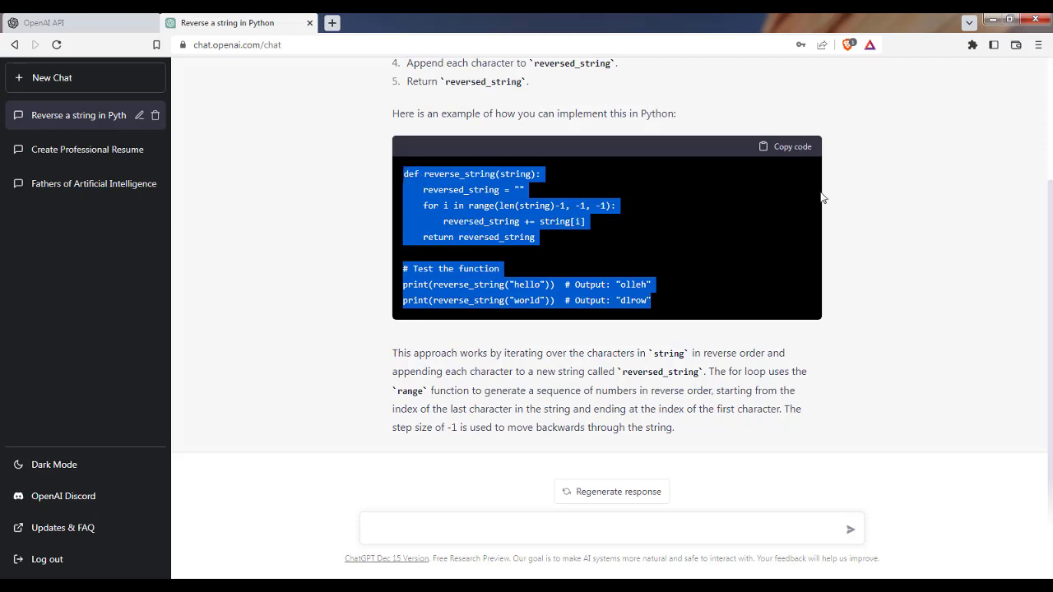
click(874, 256)
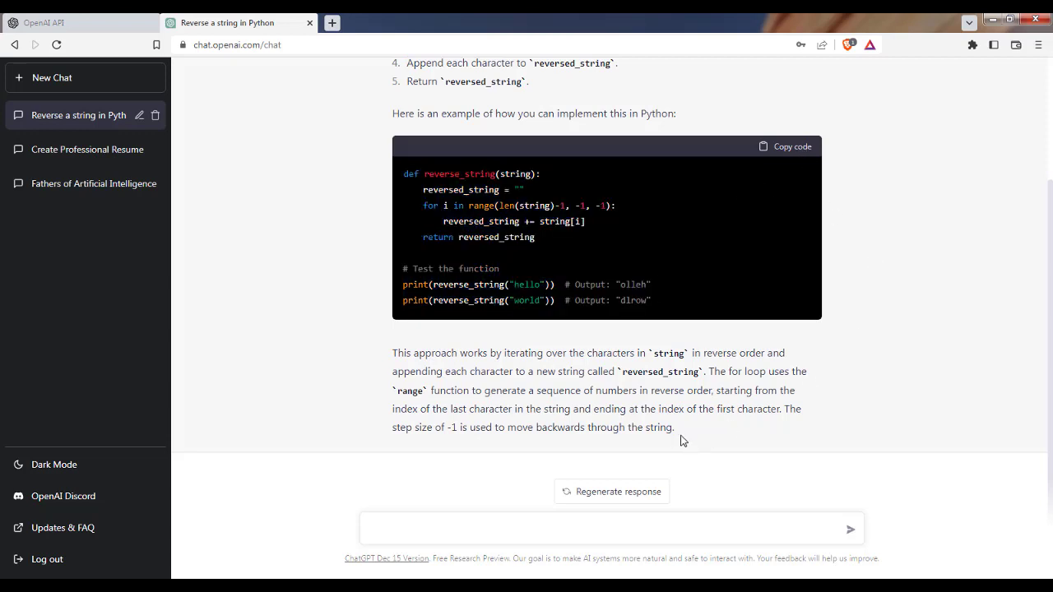
drag(681, 432, 384, 362)
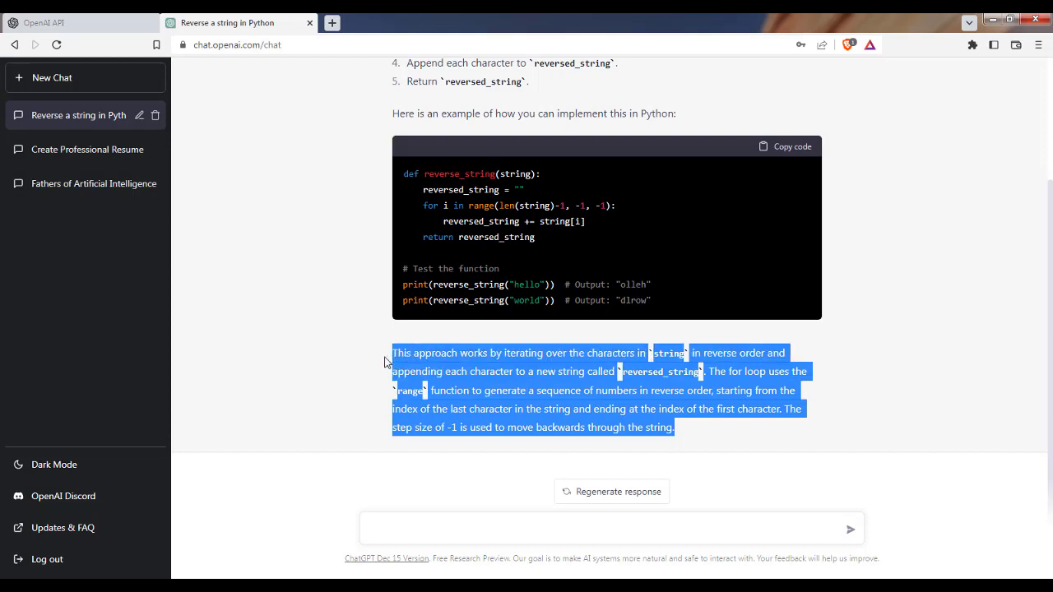
click(384, 362)
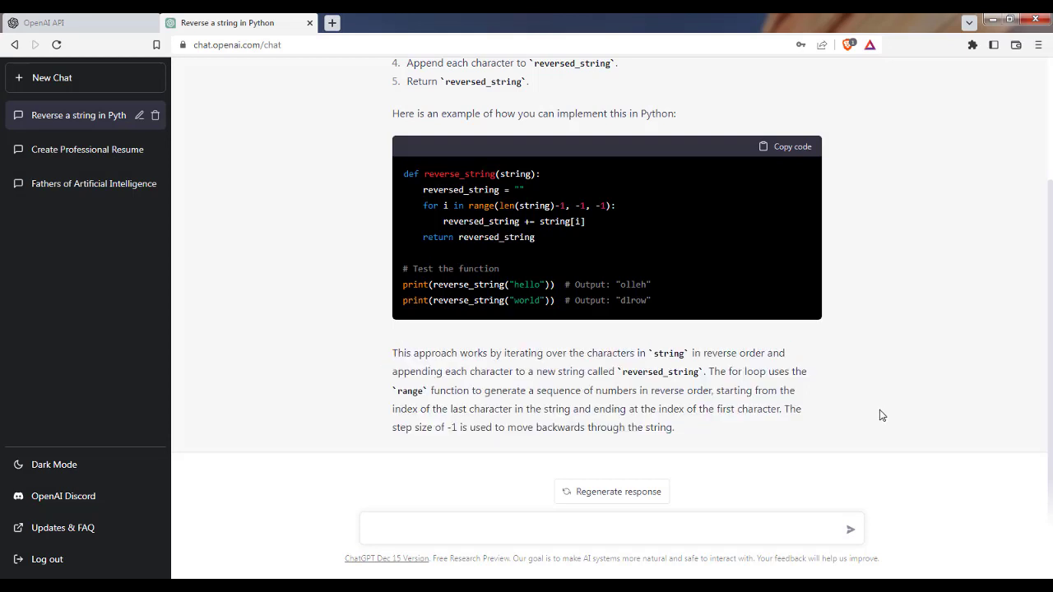
- Send the prompt "java database connectivity code" in the string reversal conversation
click(754, 529)
text(j)
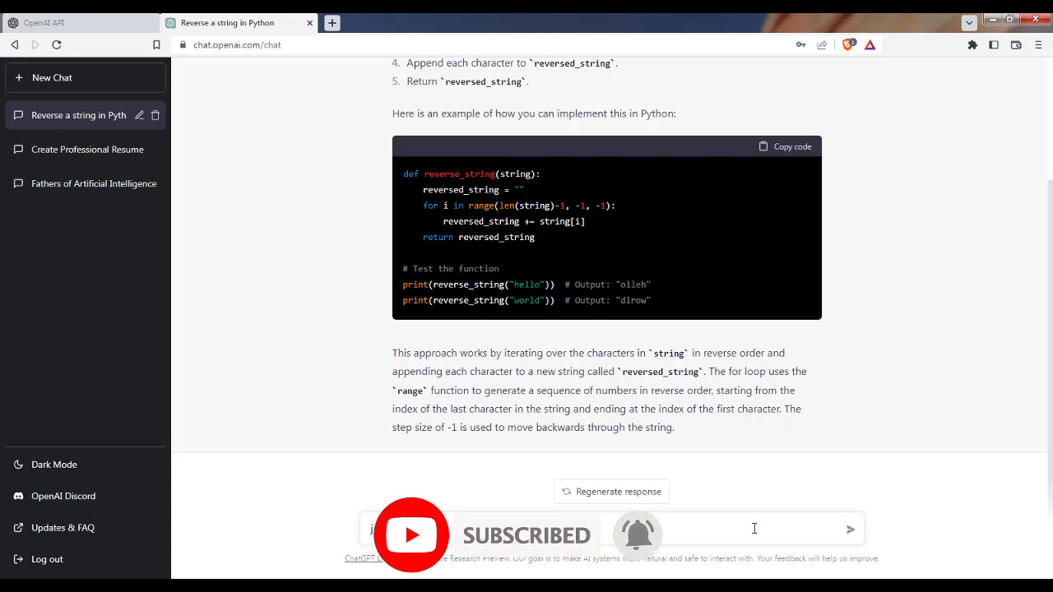
text(ava database connec)
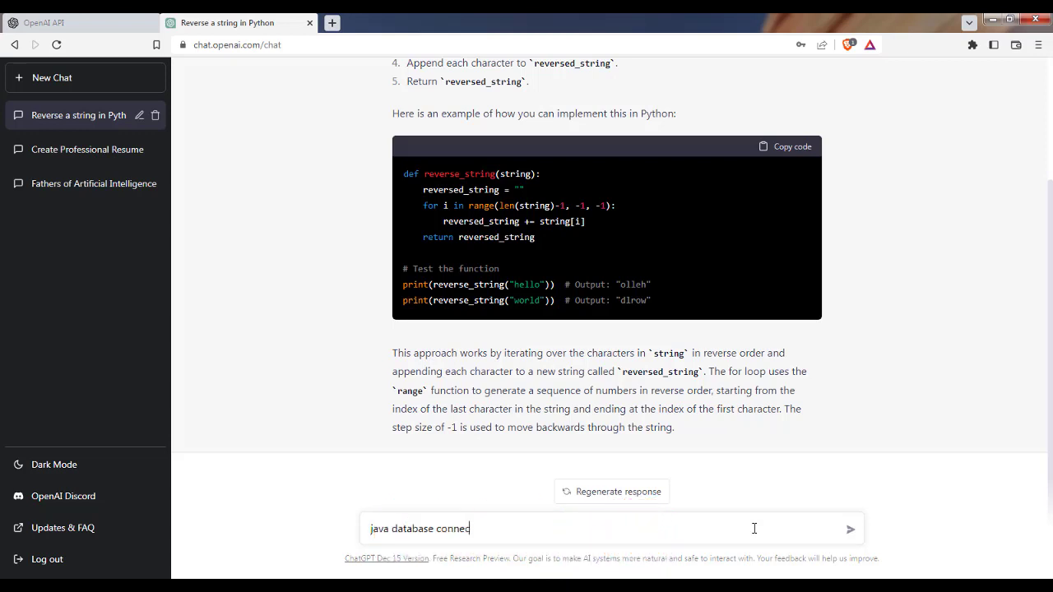
text(tivity code)
key(Return)
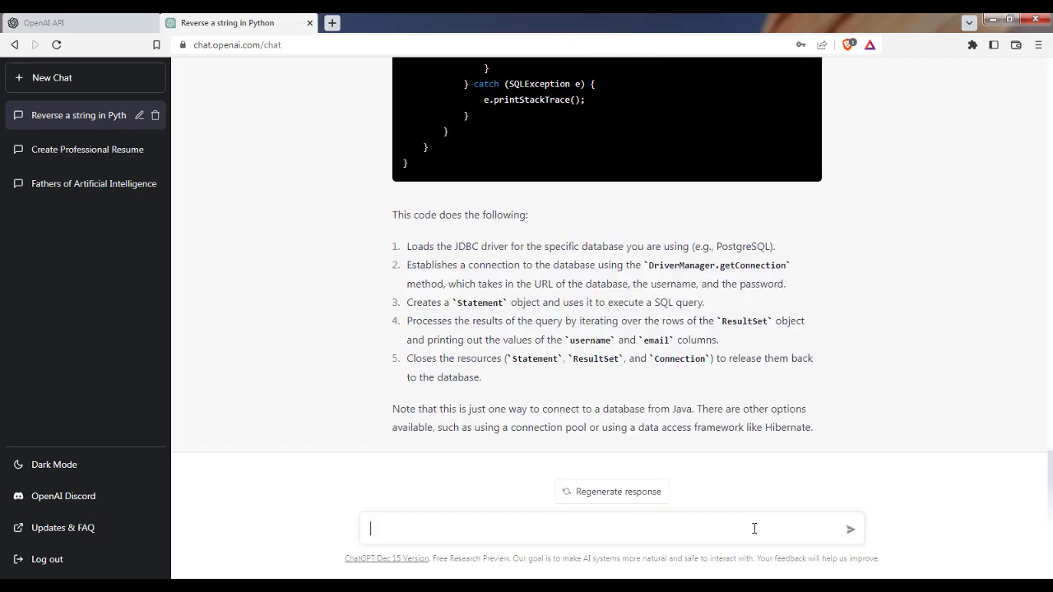
- Start a new chat and send the prompt "calaculate square root of 2"
scroll(800, 455, up, 8)
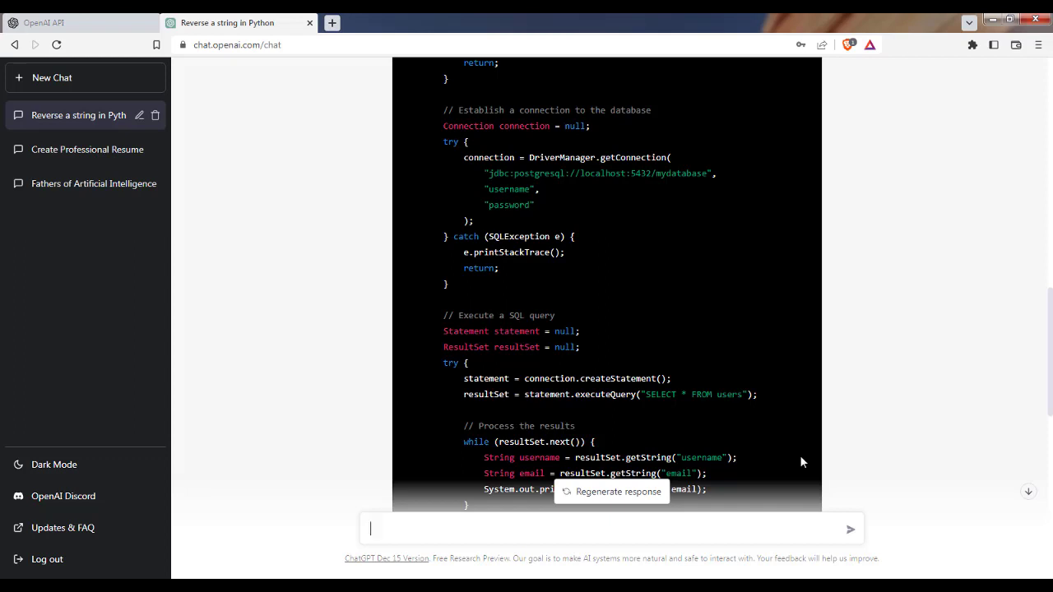
scroll(799, 458, up, 2)
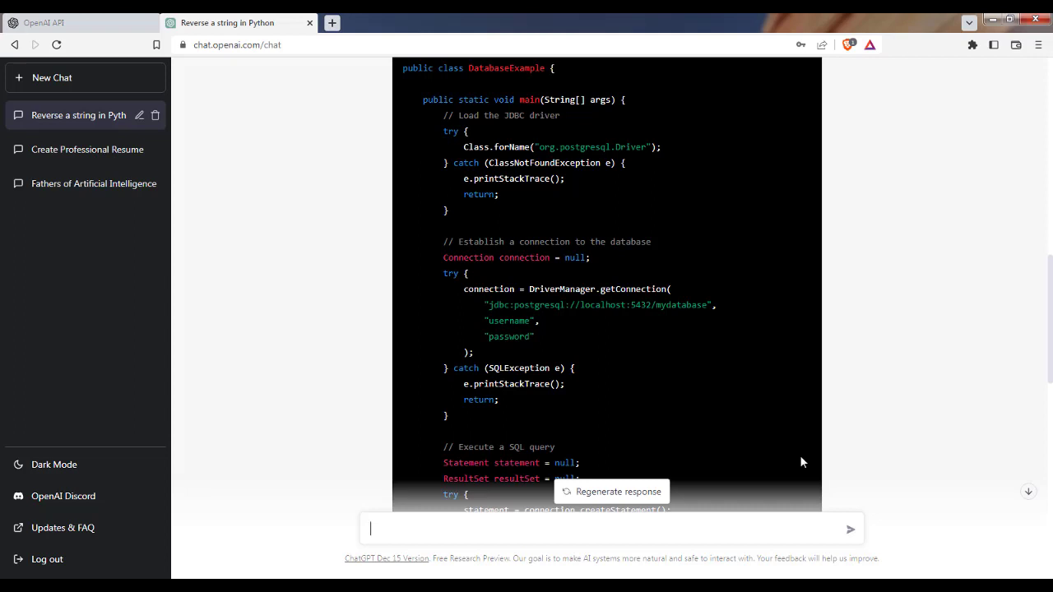
click(111, 78)
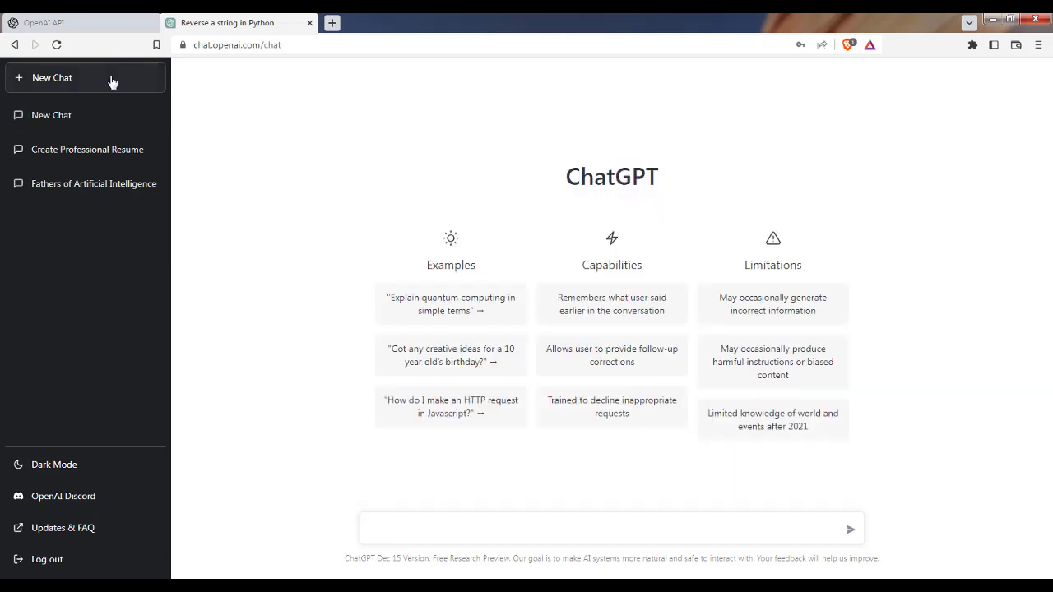
click(457, 529)
text(calacul)
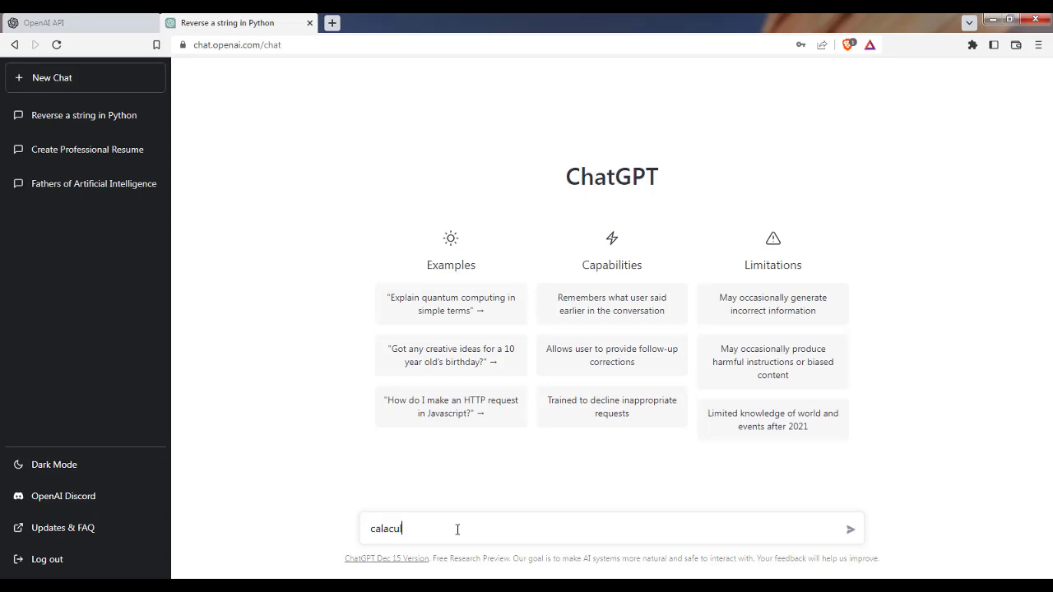
text(ate square root of 2)
click(849, 527)
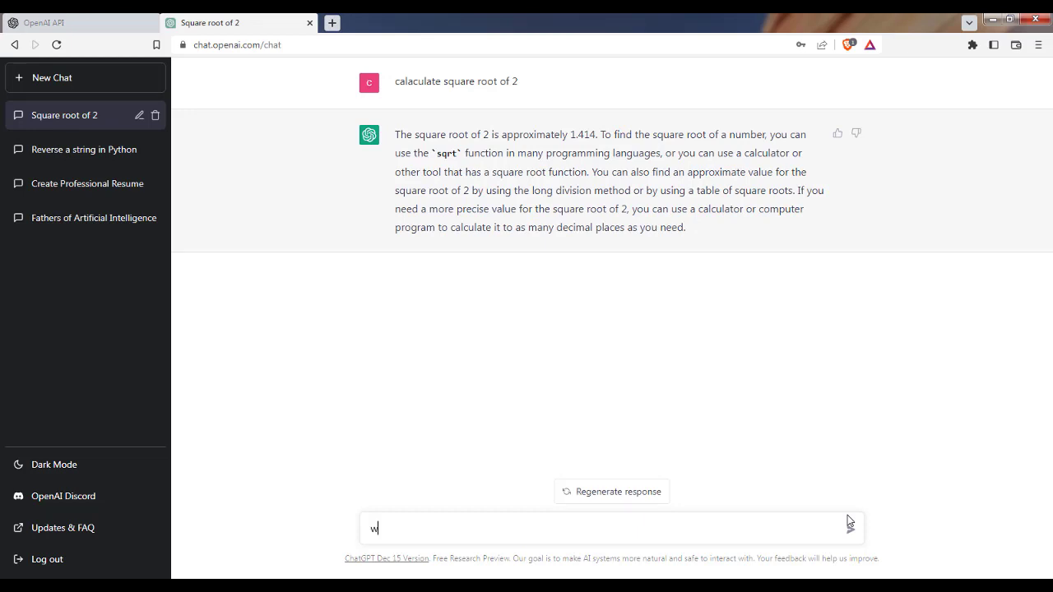
- Send the prompt "who are you?" and highlight the answer's phrases on the AI language model, personal feelings and answering questions
text(ho are you?)
key(Return)
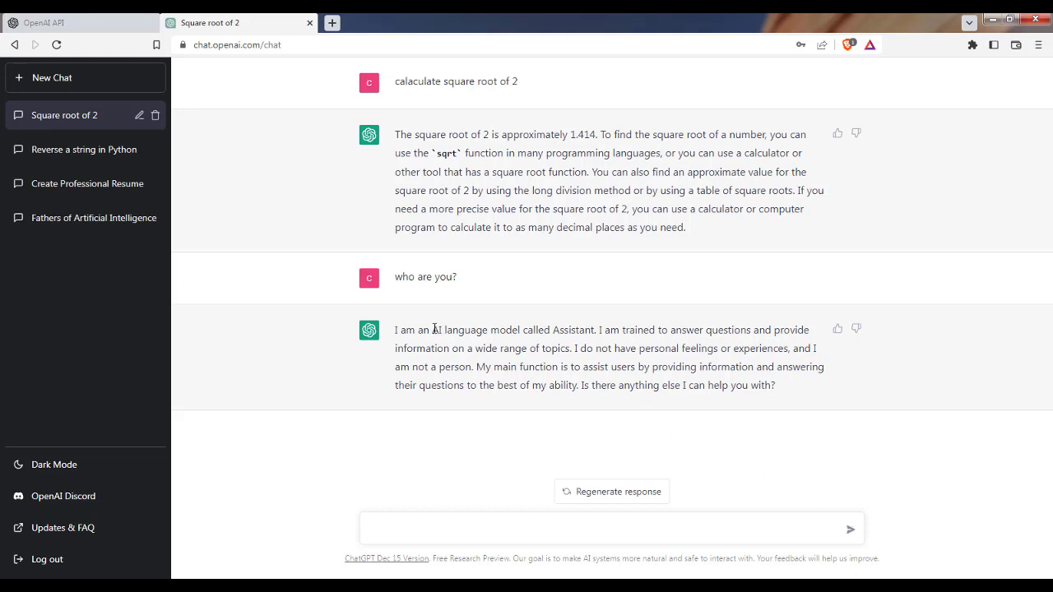
drag(433, 329, 596, 332)
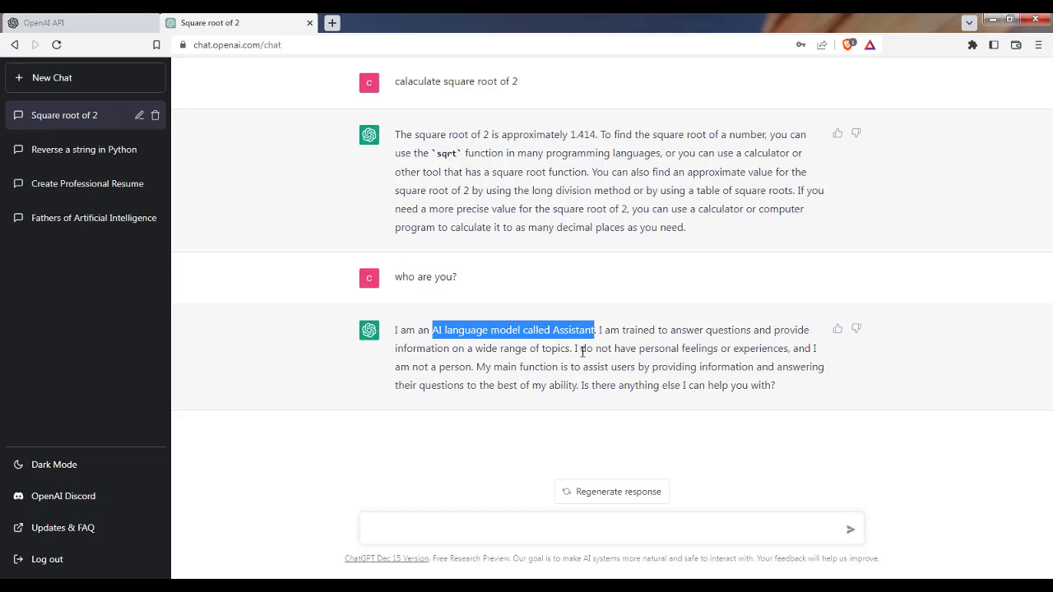
drag(580, 348, 790, 352)
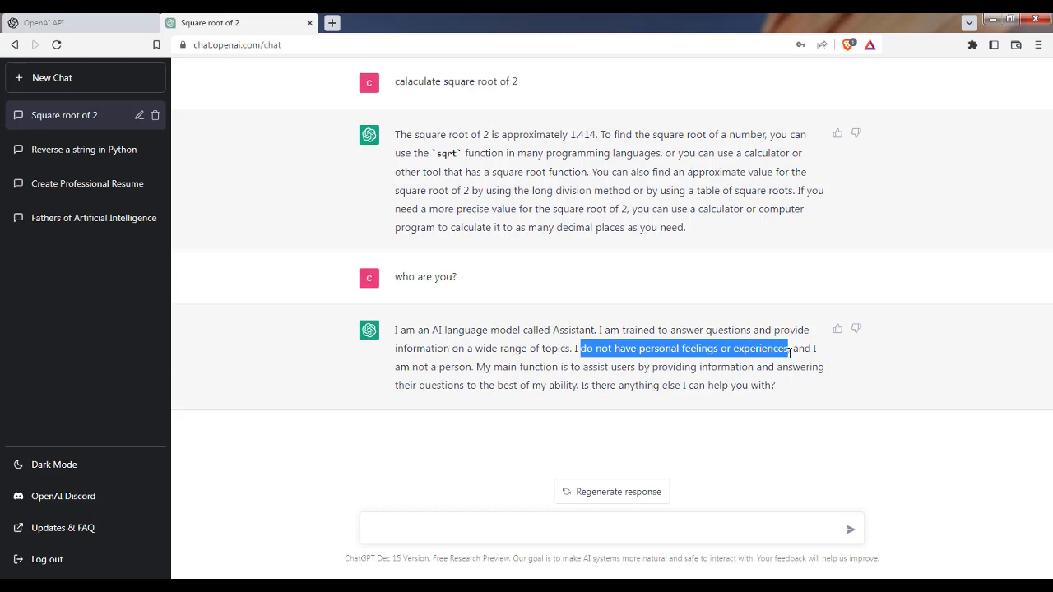
double_click(444, 385)
click(423, 384)
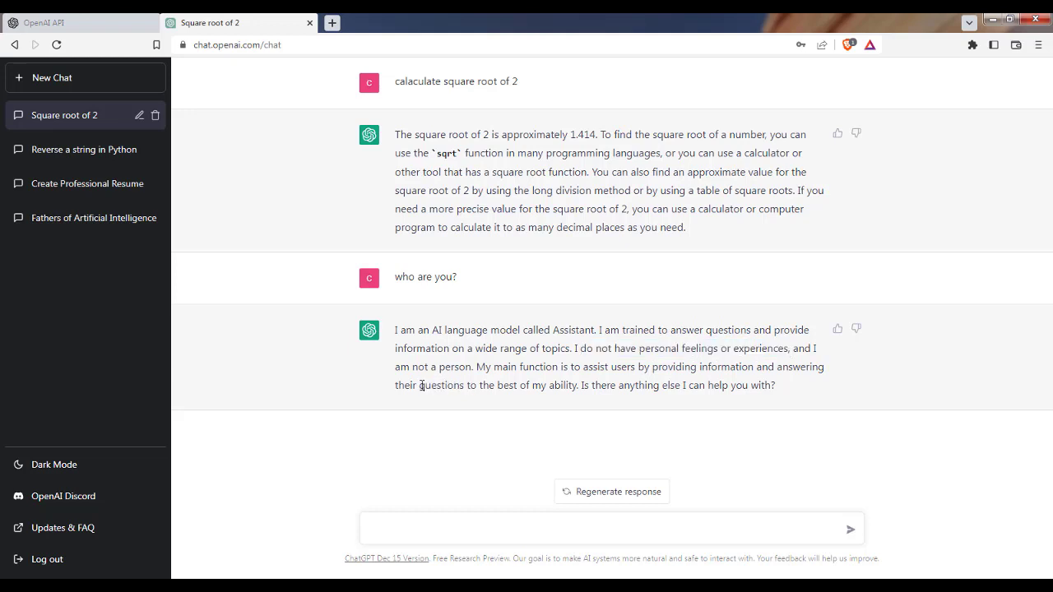
drag(421, 385, 579, 386)
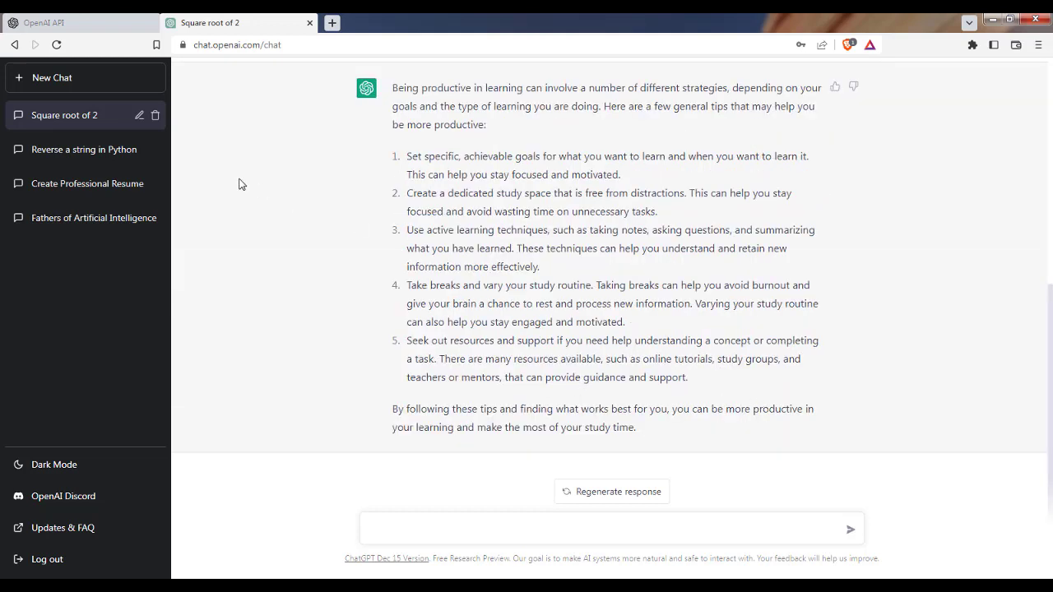
- Start a new chat and send the prompt "translate following sentence in tamil: welcome to ChatGPT"
click(78, 85)
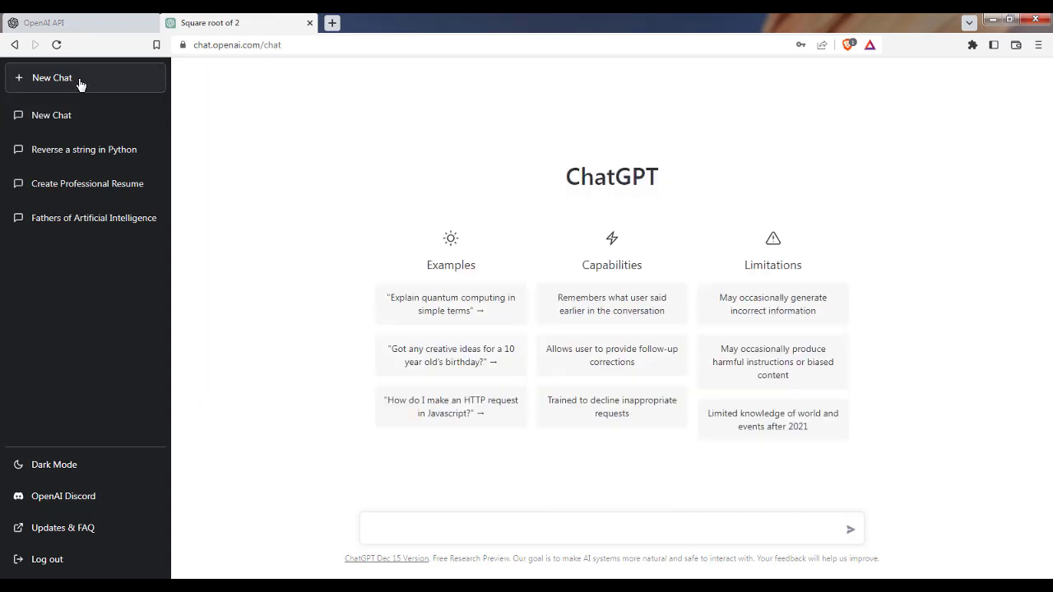
click(428, 528)
text(tr)
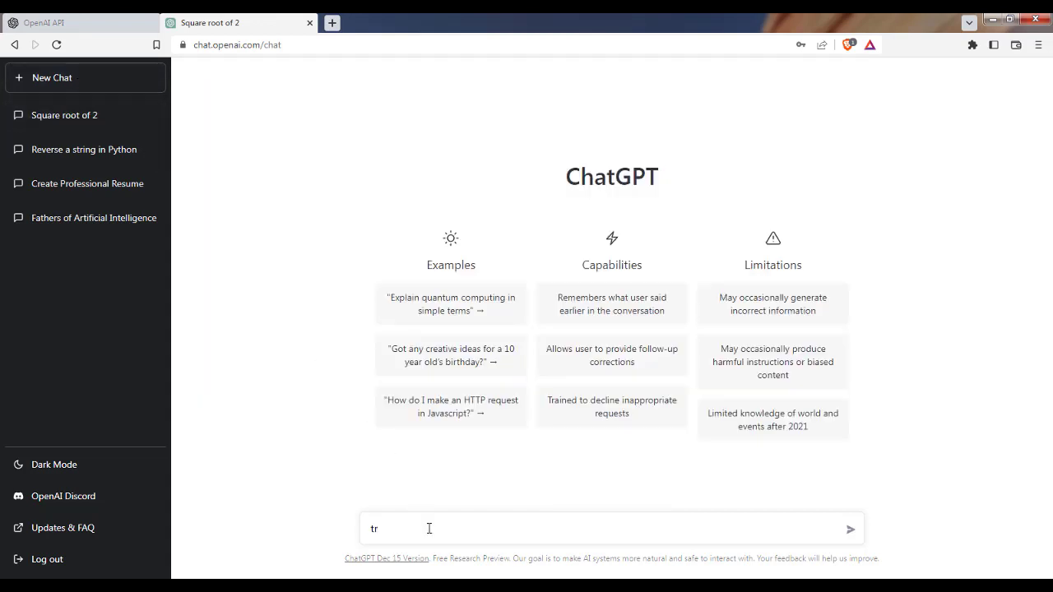
text(anslate following sentence)
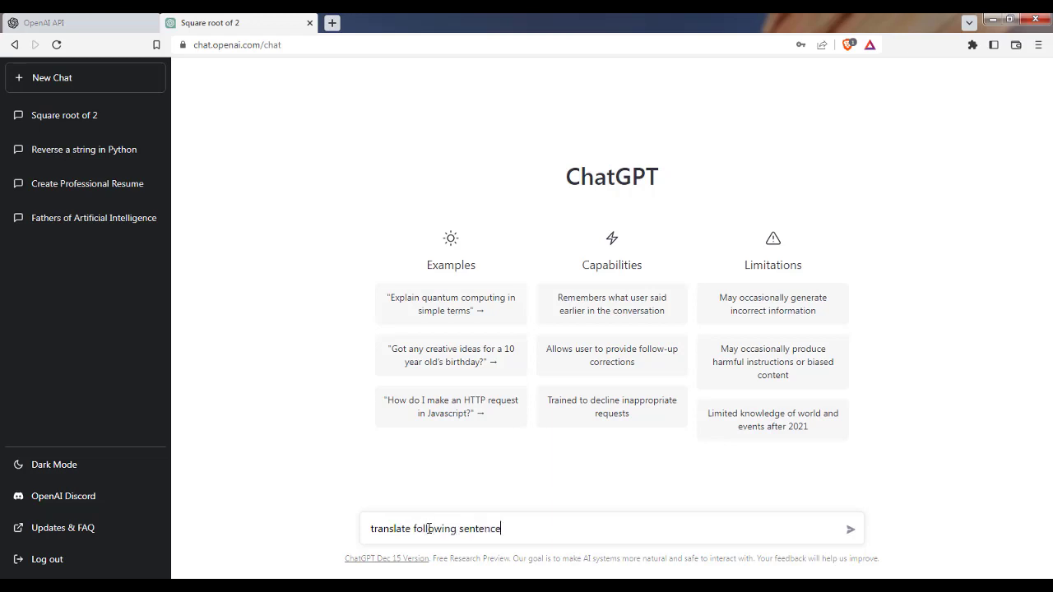
text( in tamil: welcome to Chat)
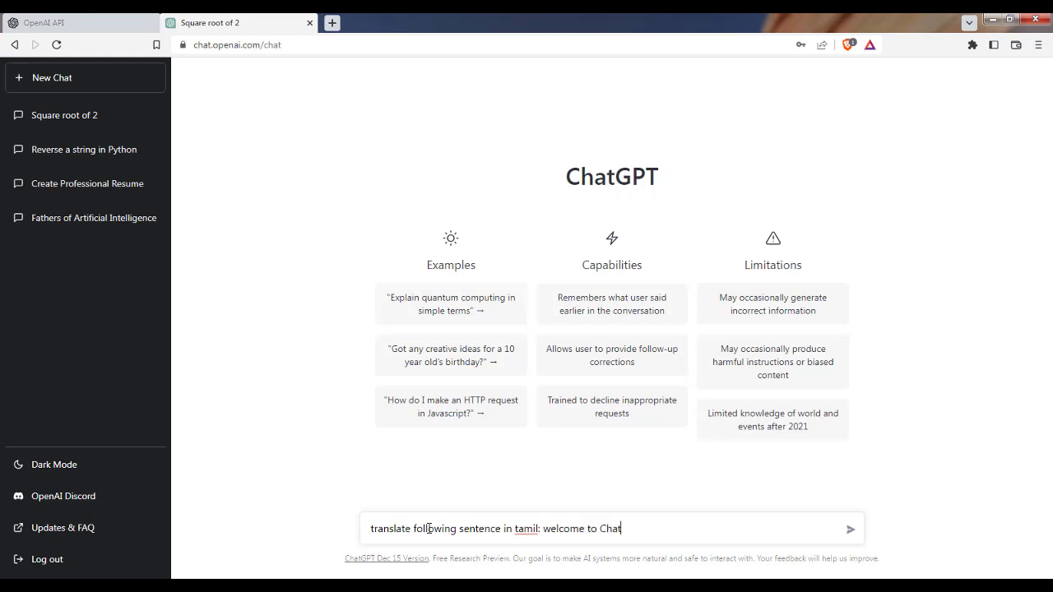
text(GPT)
key(Return)
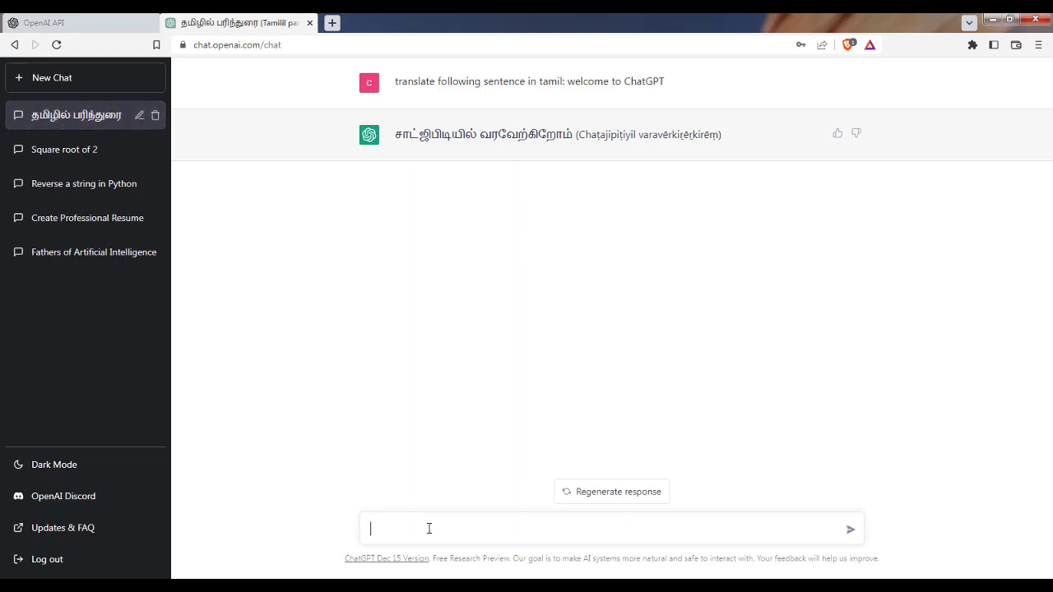
- Send the prompt "tell me briefly about ponniyin selvan" in the Tamil translation conversation
text(tell me briefly a)
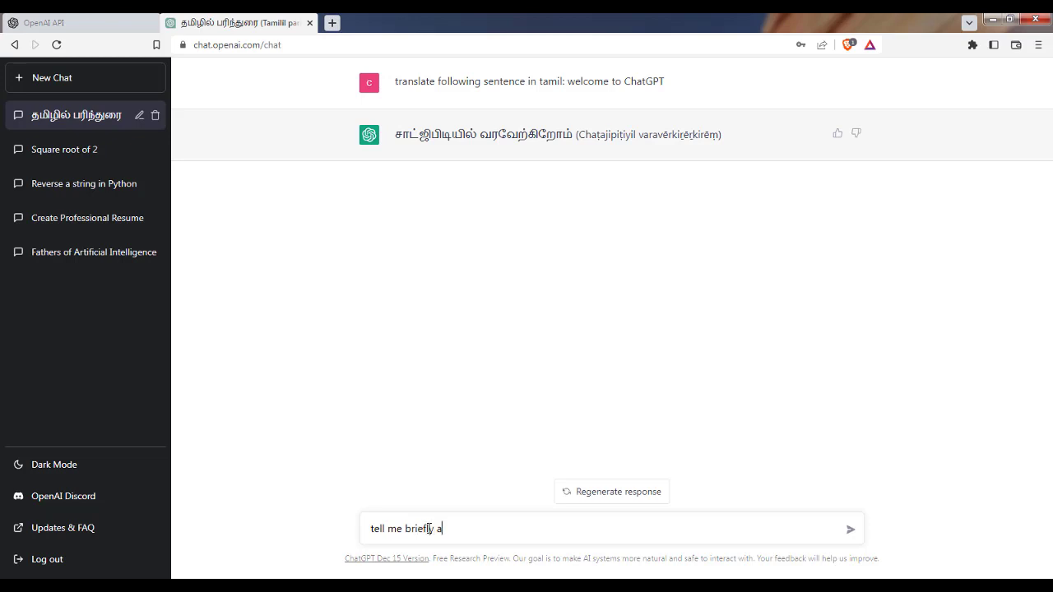
text(bout ponniyin sel)
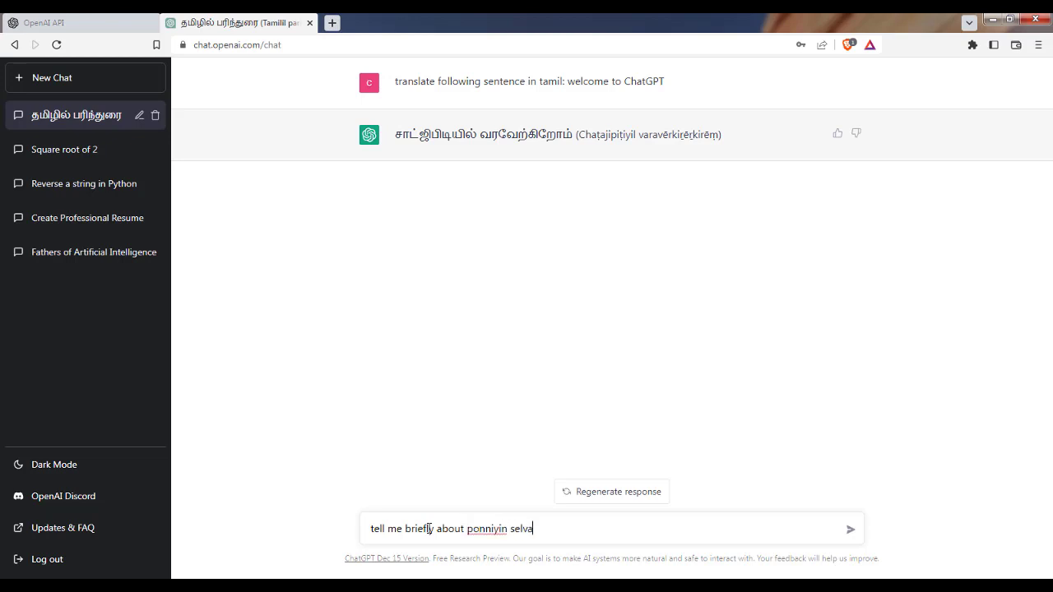
text(van)
key(Return)
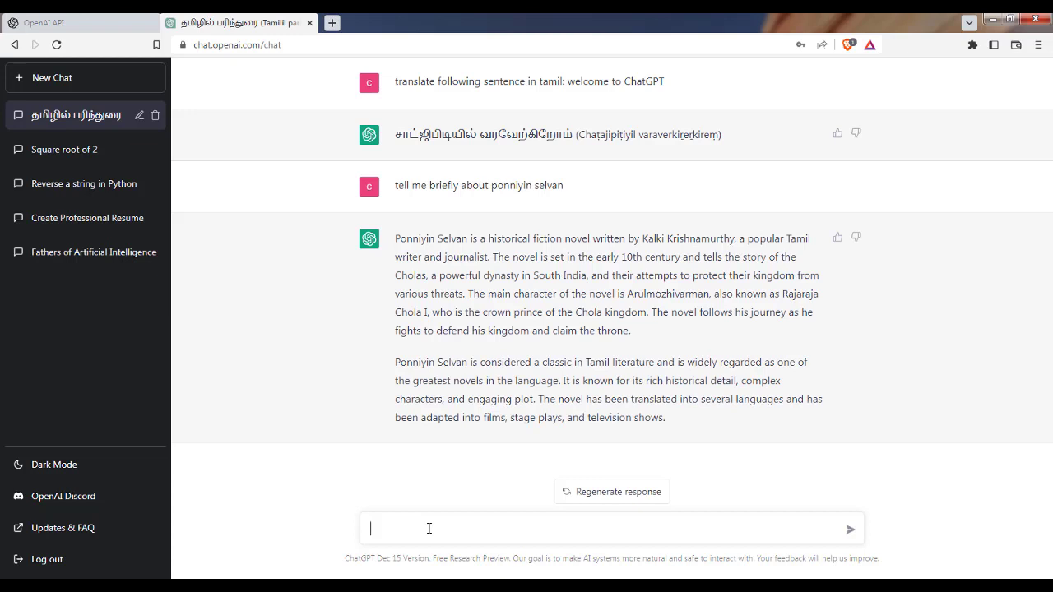
- Send the prompt "script for welcome speech in a college" in the same conversation
text(script)
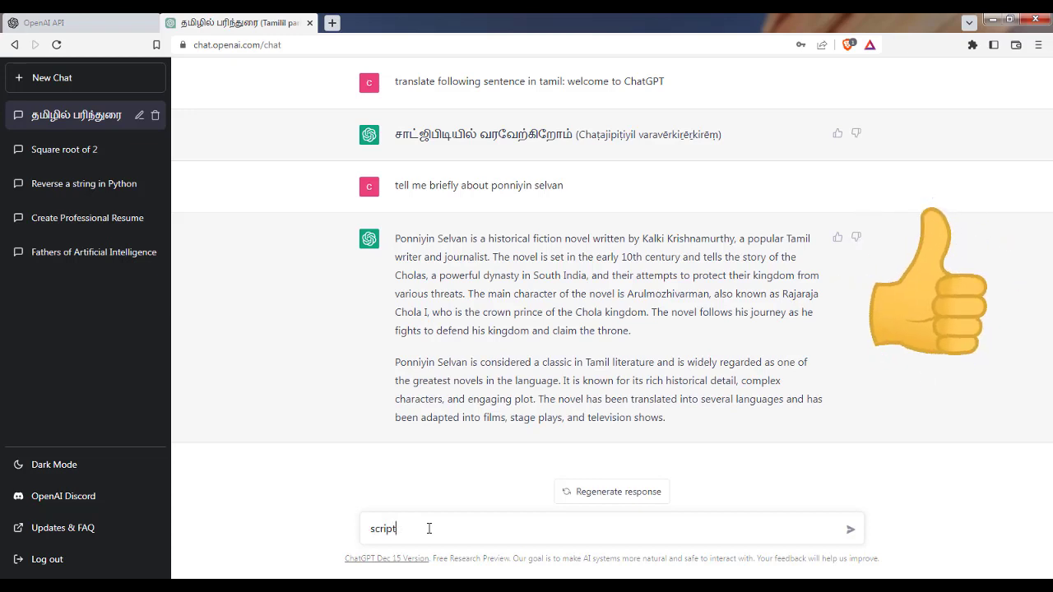
text( for welcome s)
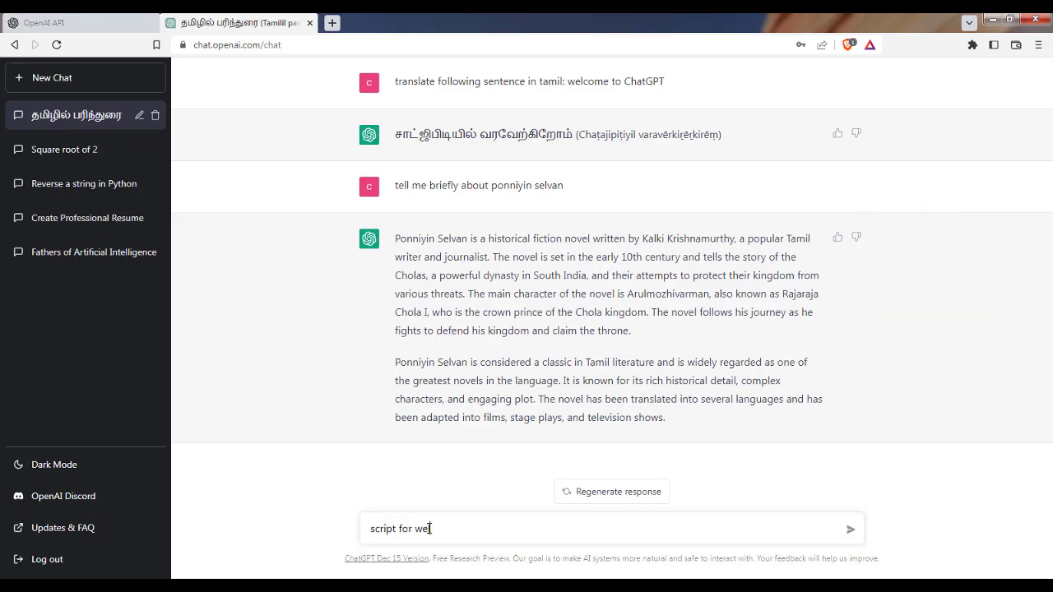
text(peech in a college)
key(Return)
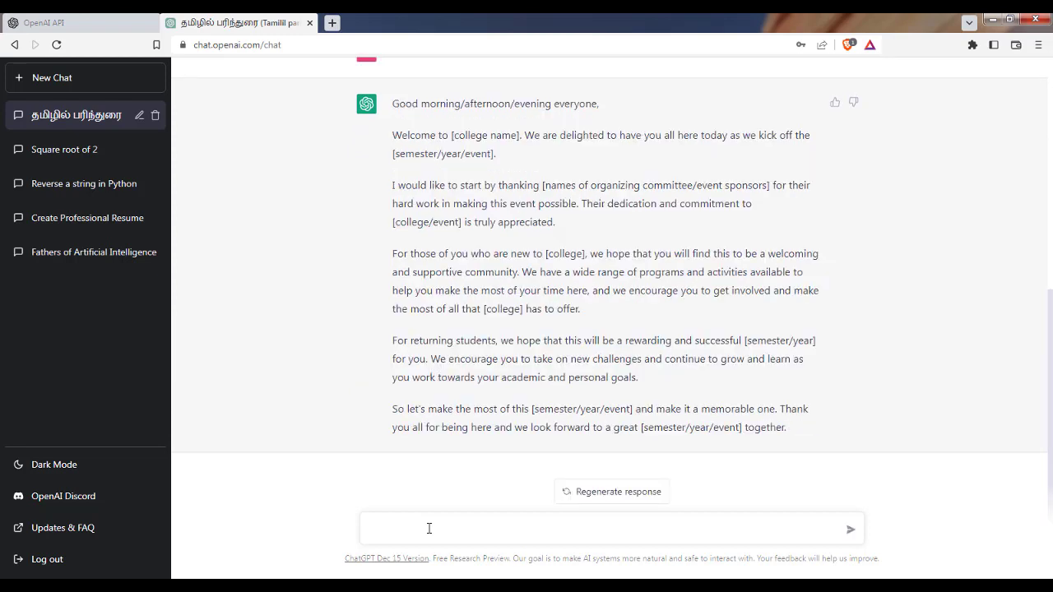
- Send the prompt "draw me a duck" followed by the prompt "execute ls command" in the same conversation
text(draw me a duck)
key(Return)
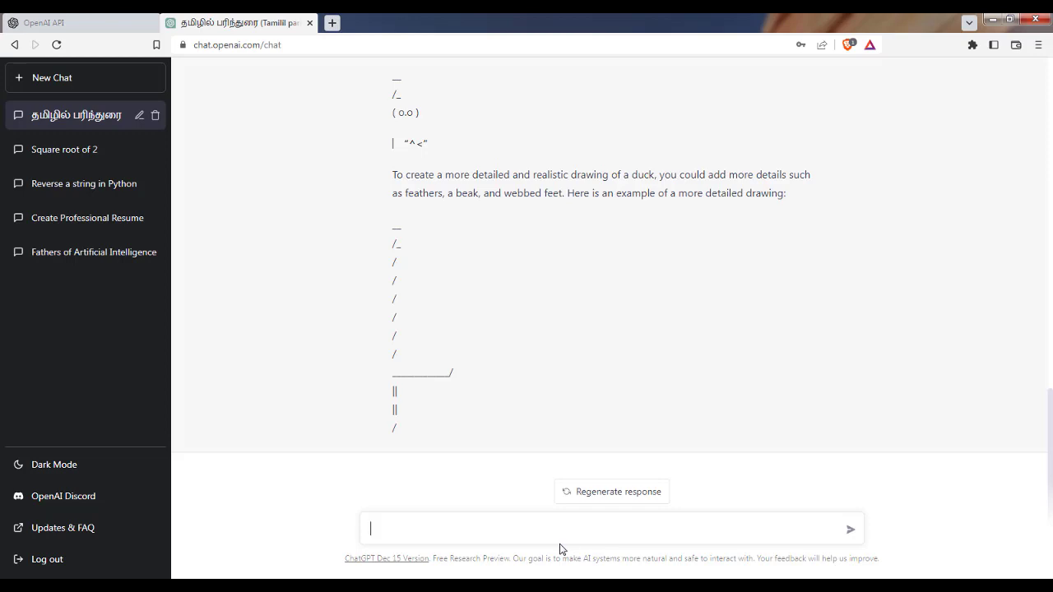
text(xecute ls comma)
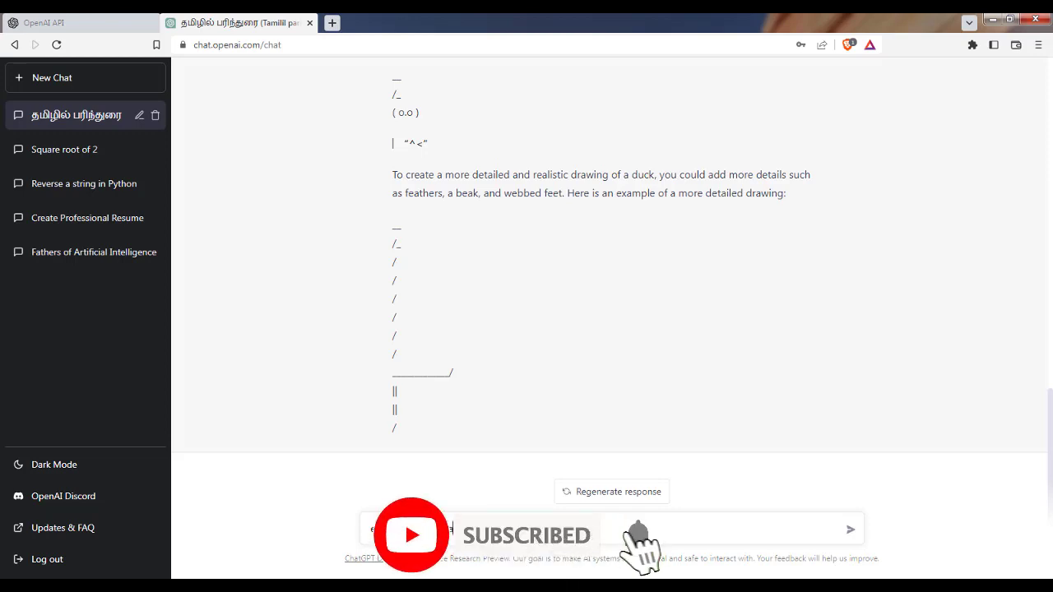
text(nd)
key(Return)
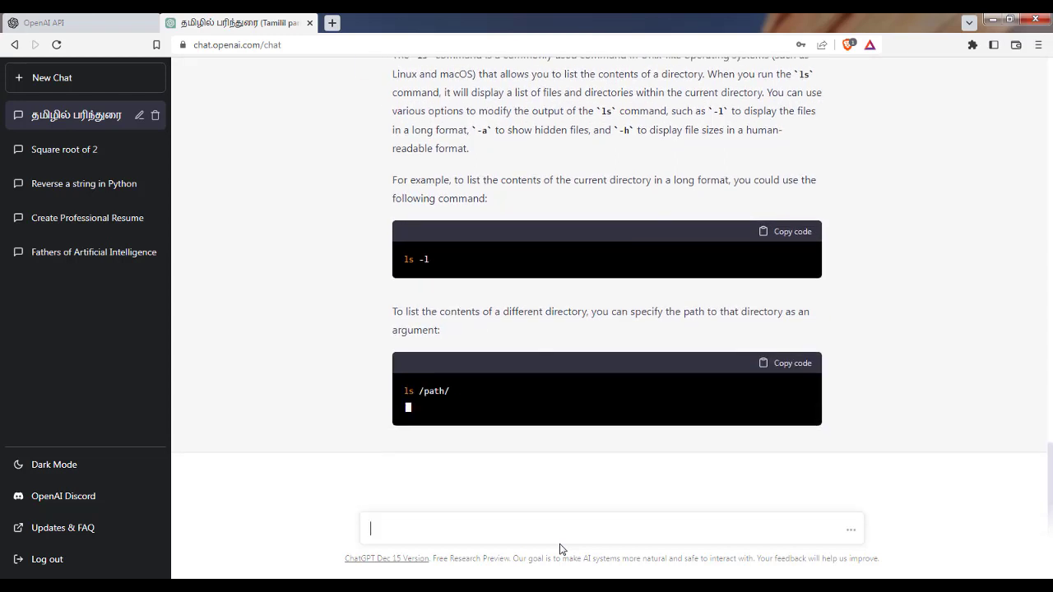
- Highlight the explanation of the ls command in the answer and send the prompt "pwd"
scroll(919, 462, up, 3)
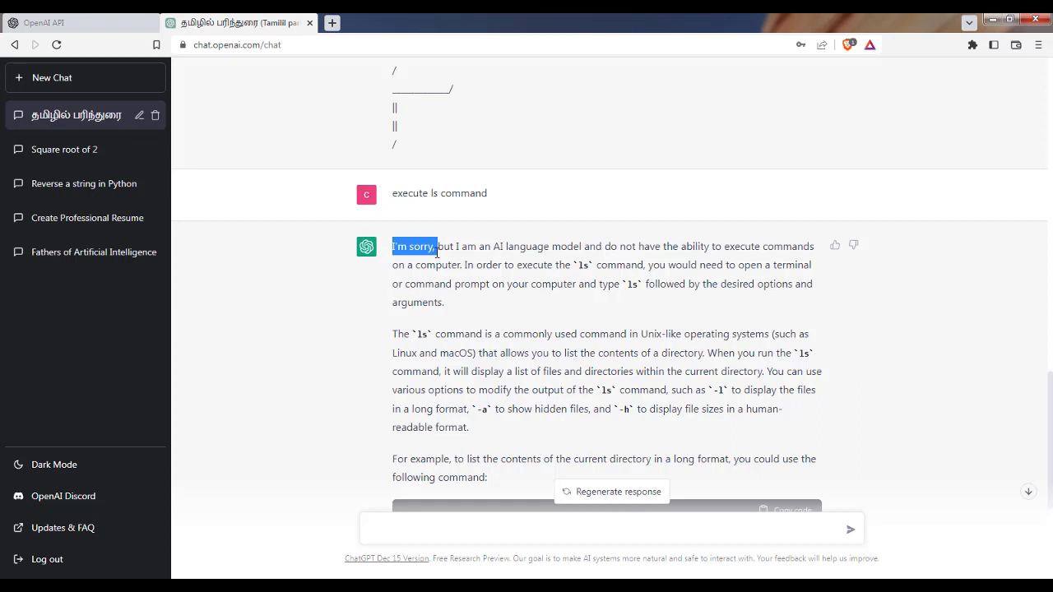
drag(416, 335, 482, 437)
scroll(718, 415, down, 3)
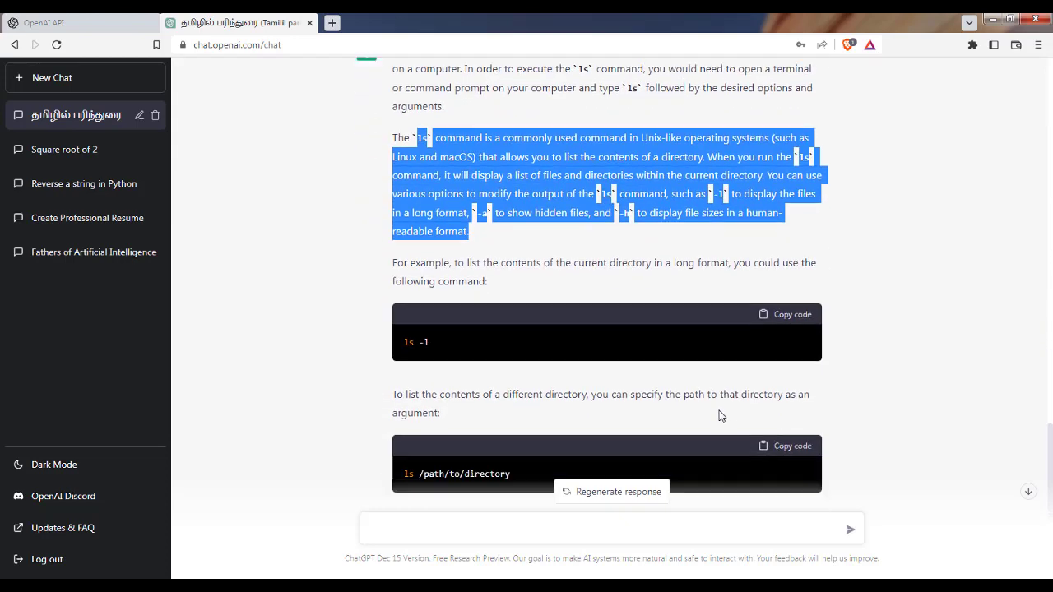
scroll(718, 415, down, 1)
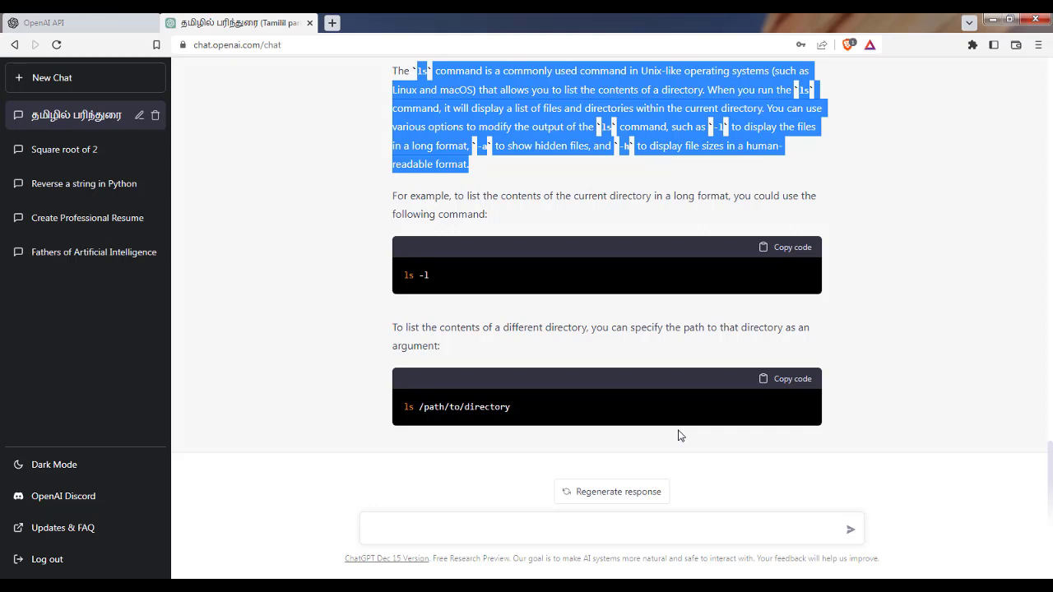
click(689, 523)
text(pwd)
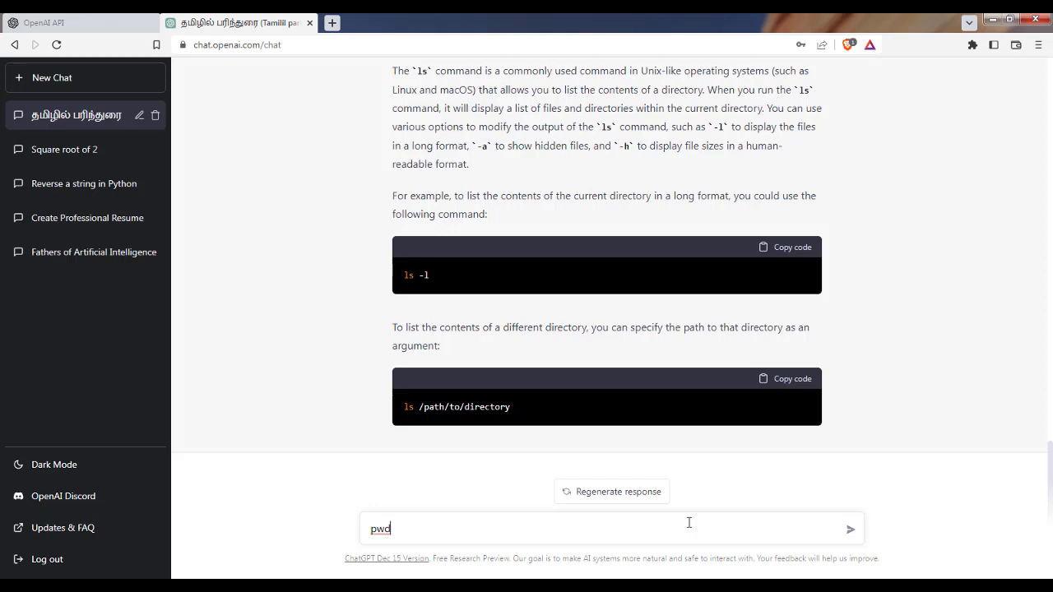
key(Return)
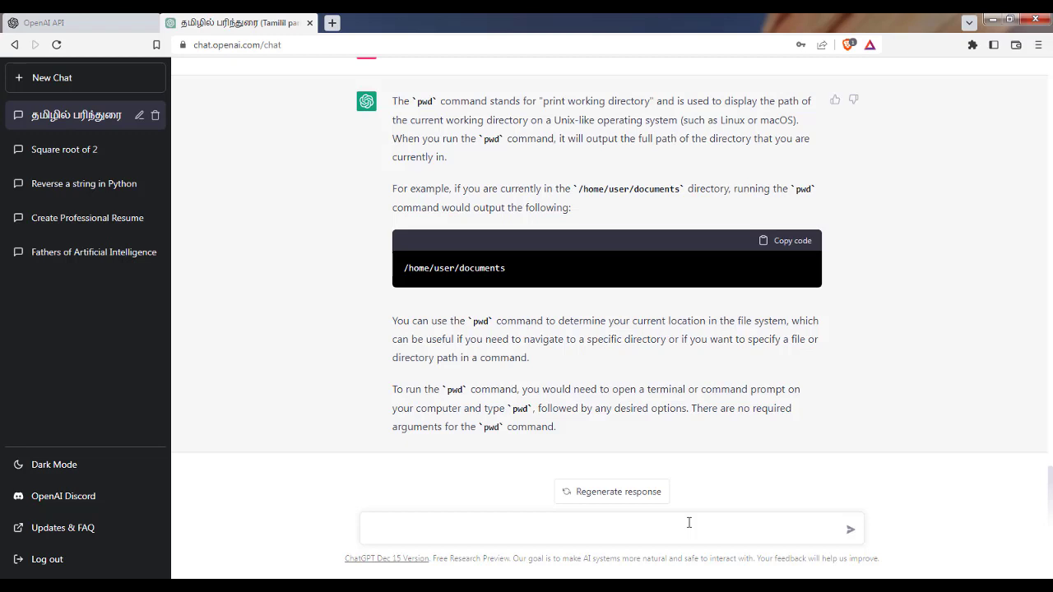
- Switch the chat interface to dark mode
click(686, 523)
click(66, 465)
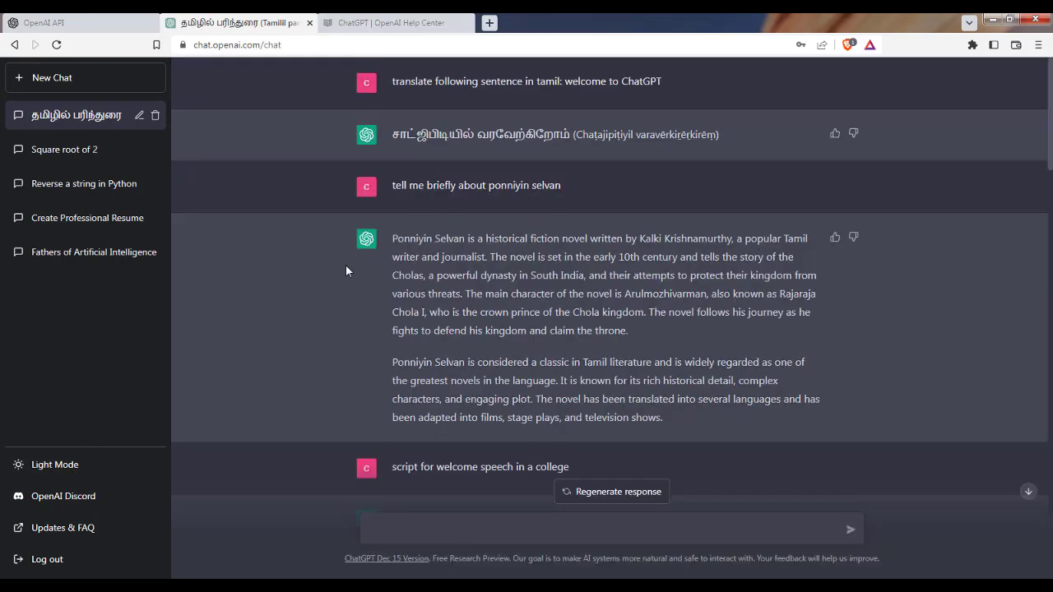